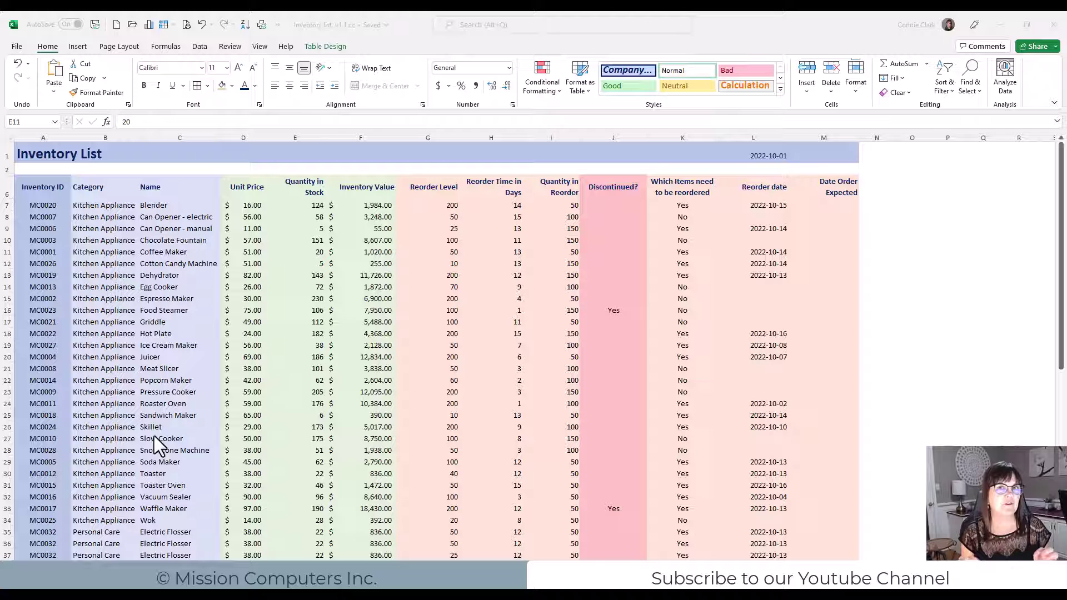
Step: Select the inventory table without the Total row and apply All Borders to every cell
left_click(360, 287)
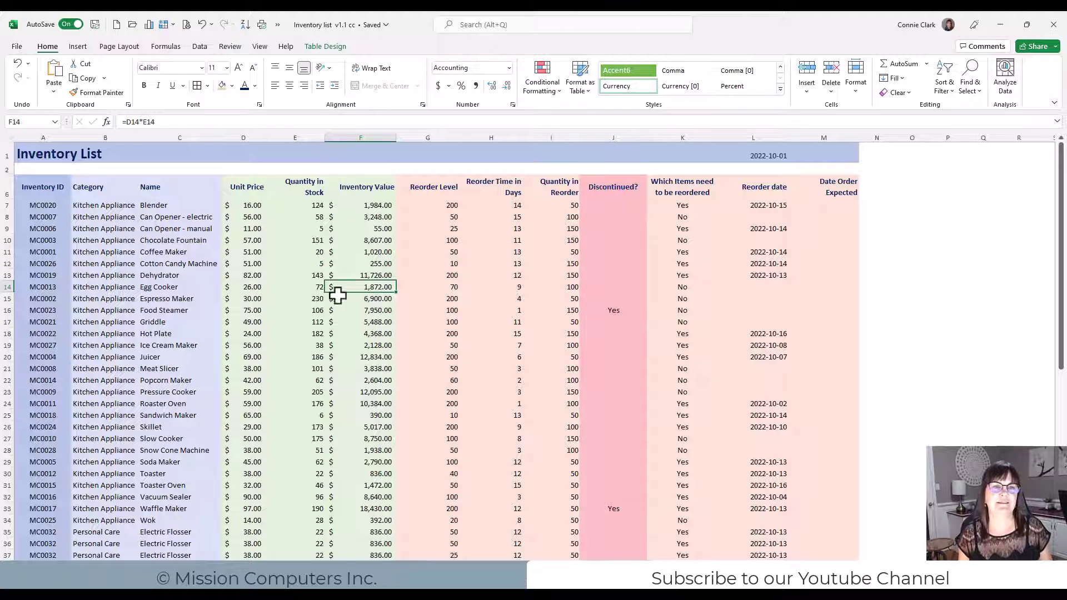
left_click(59, 196)
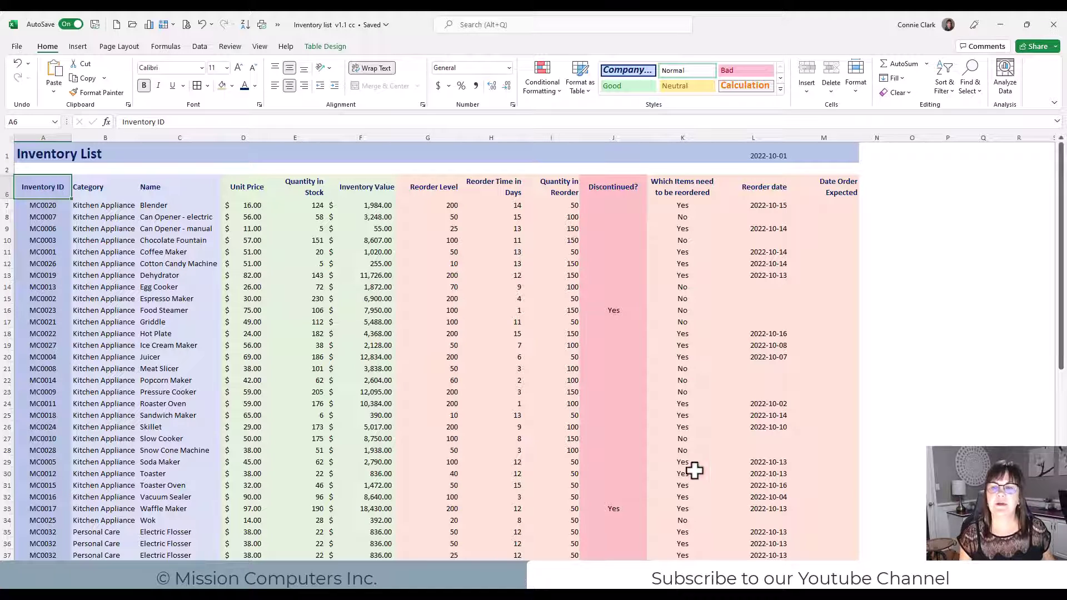
key("ctrl+a")
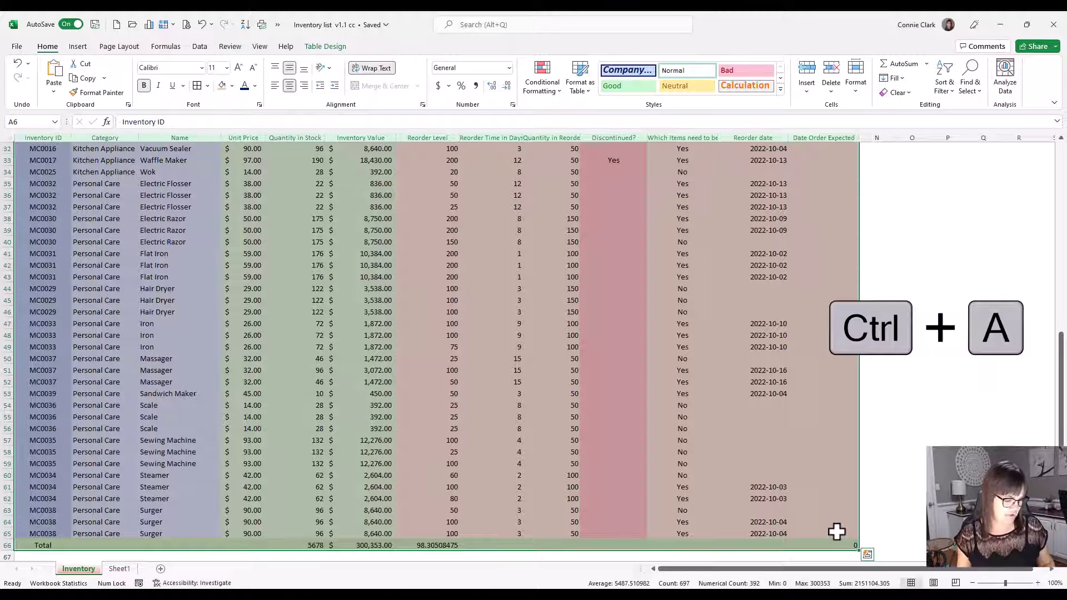
left_click(836, 531, "shift")
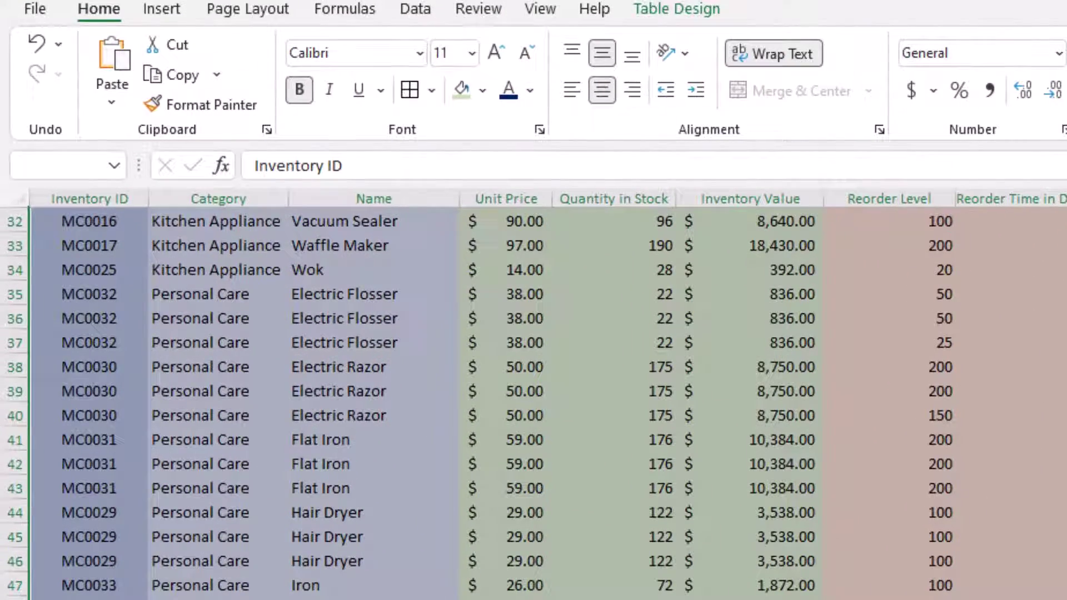
left_click(434, 90)
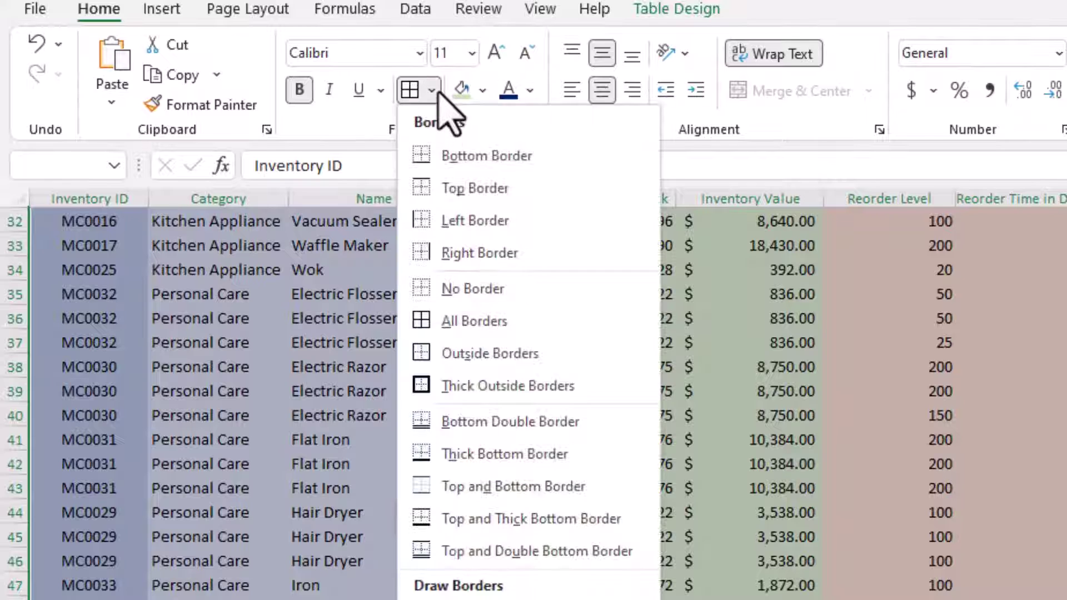
left_click(453, 320)
scroll(244, 325, "up", 10)
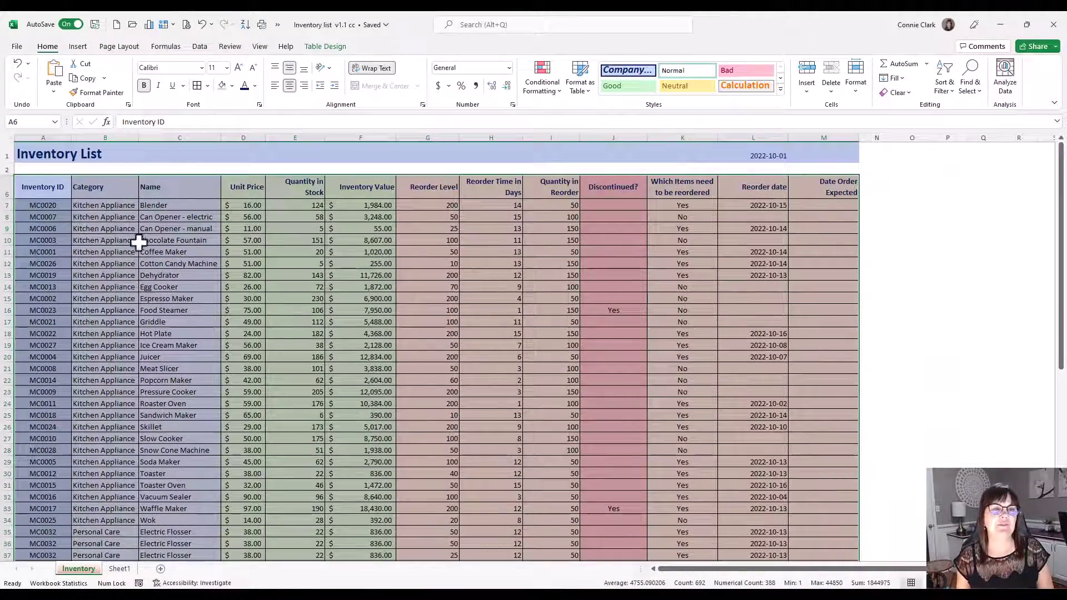
left_click(156, 253)
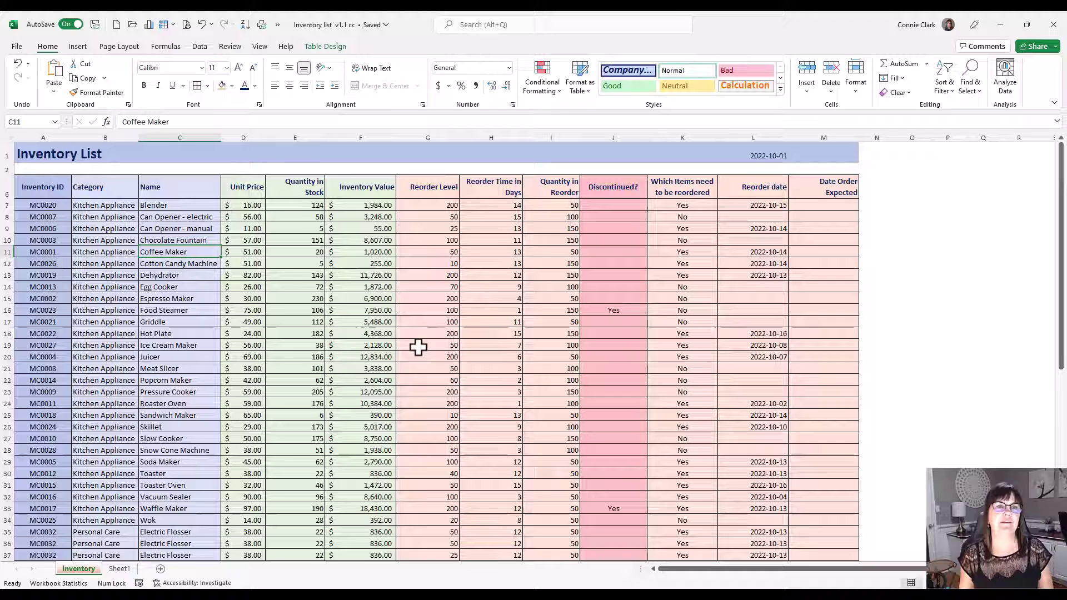
Step: Undo the black borders and reselect the table from the Inventory ID header
left_click(201, 24)
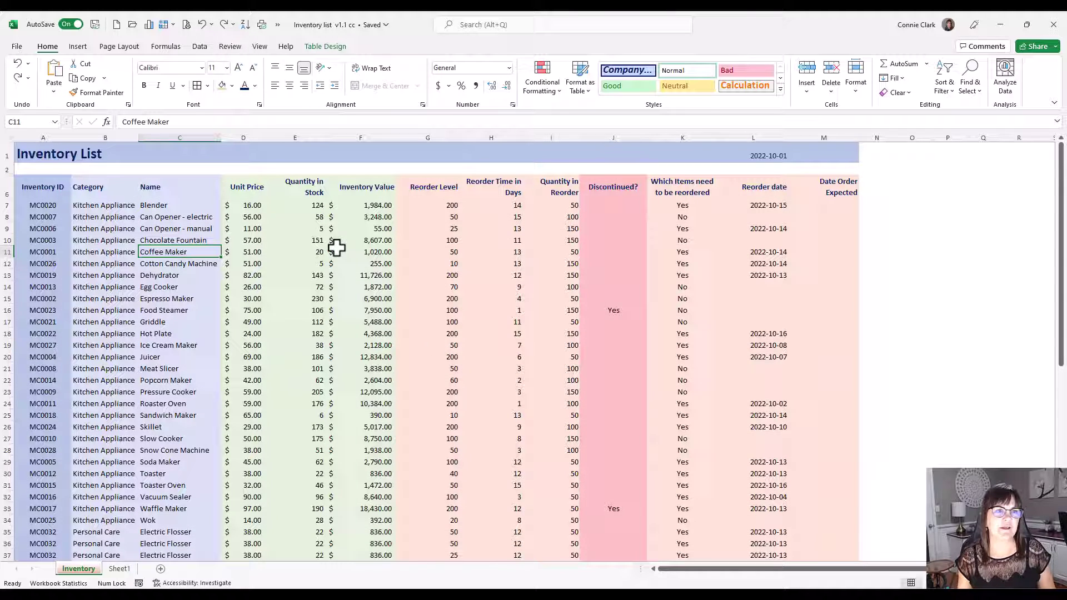
left_click(28, 186)
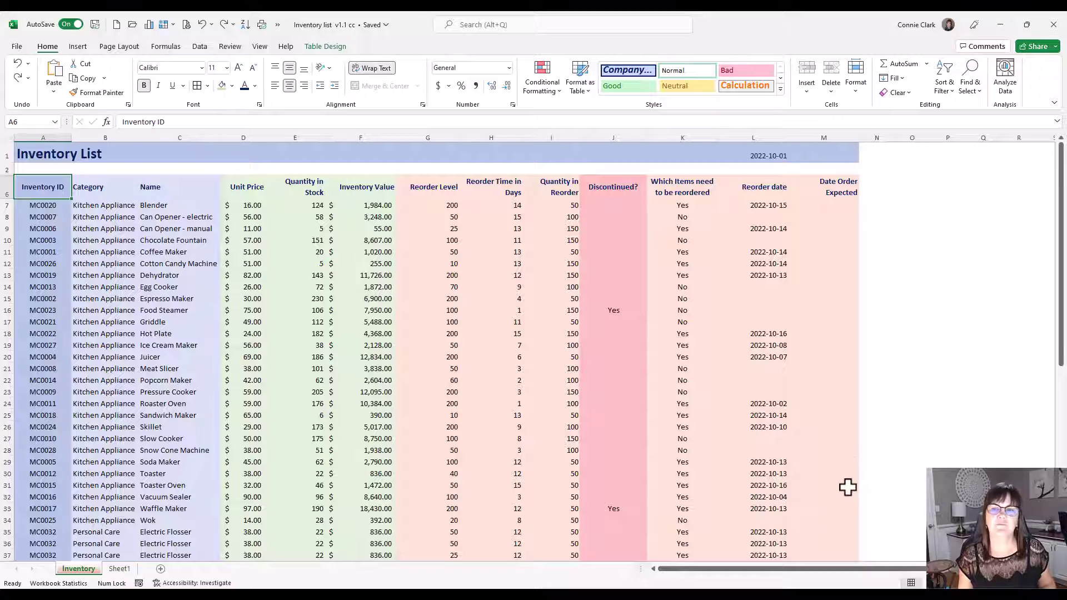
scroll(846, 489, "down", 6)
scroll(844, 493, "down", 2)
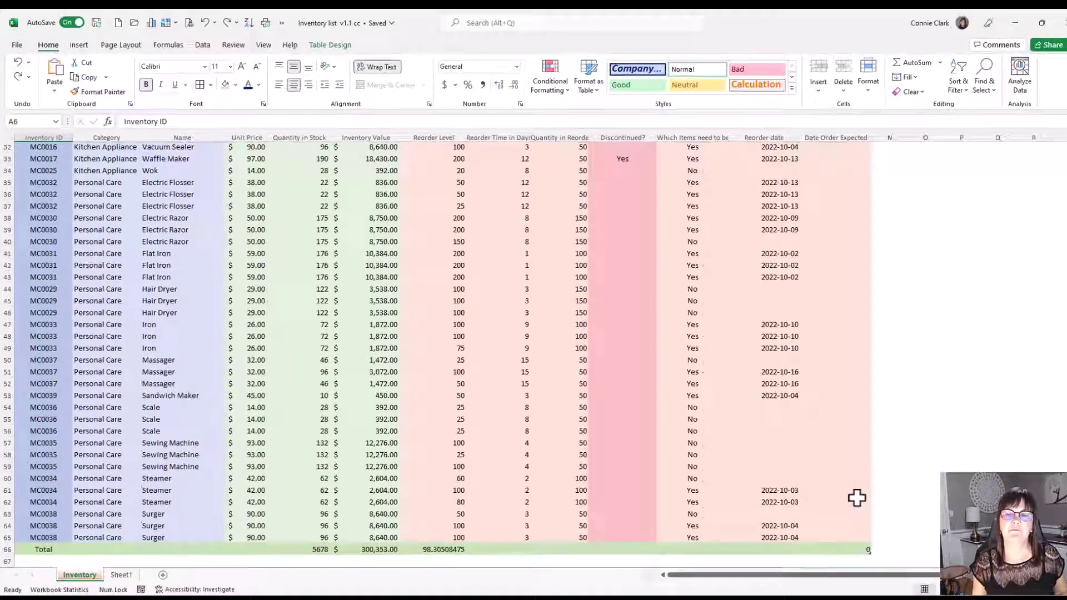
scroll(389, 278, "up", 10)
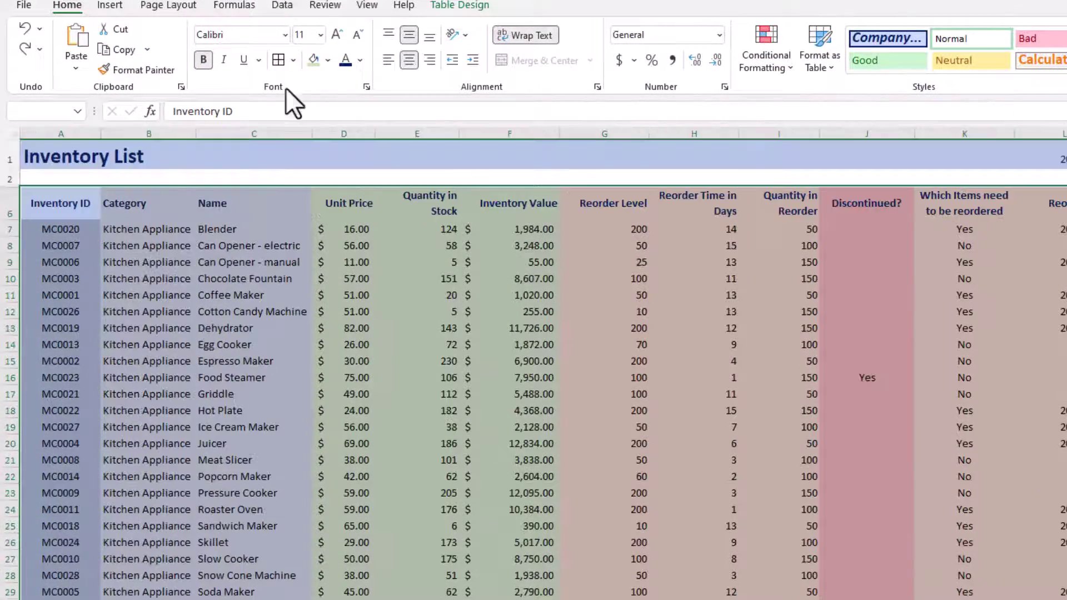
Step: Set the border line colour to White and apply All Borders to the table
left_click(291, 59)
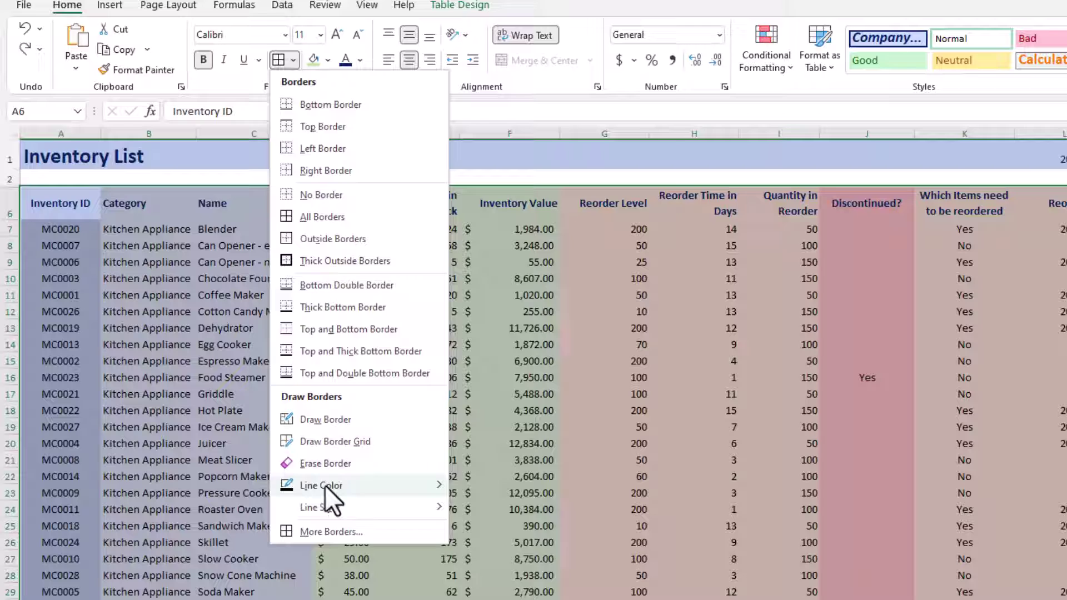
mouse_move(328, 486)
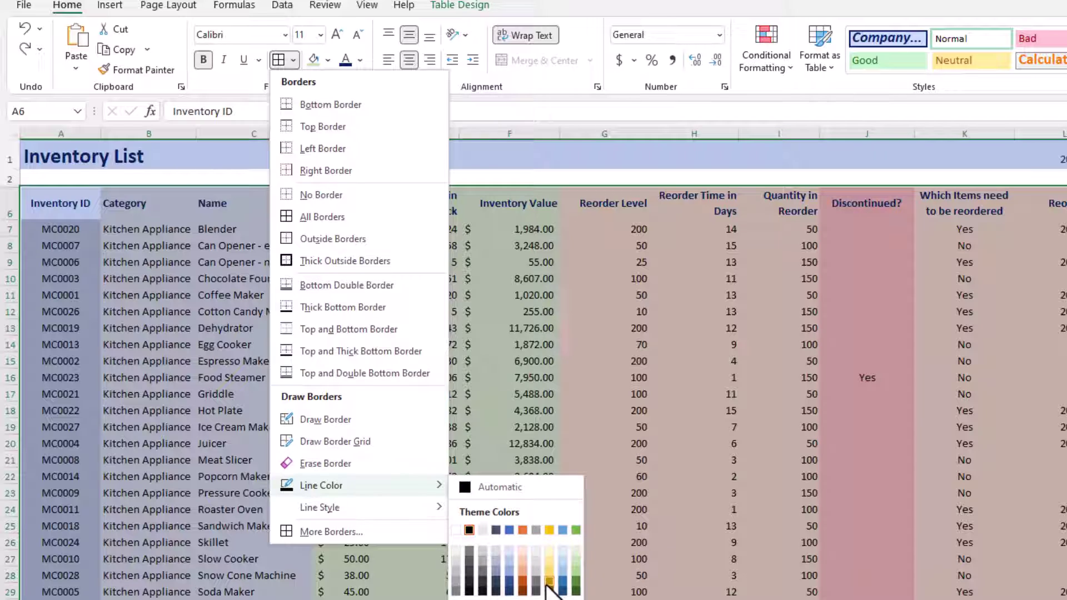
left_click(454, 529)
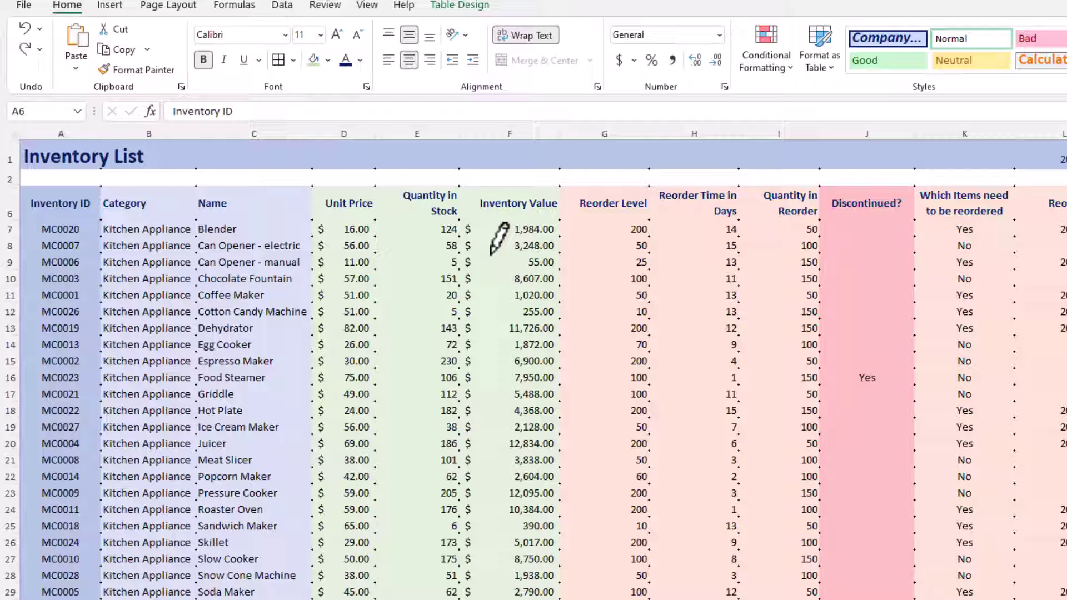
left_click(292, 59)
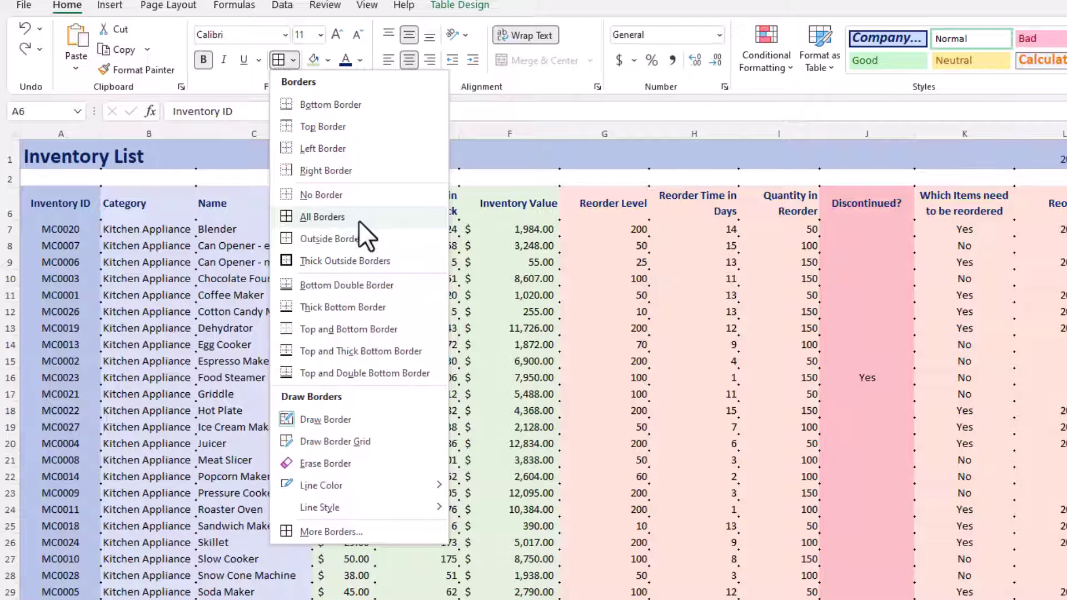
left_click(341, 214)
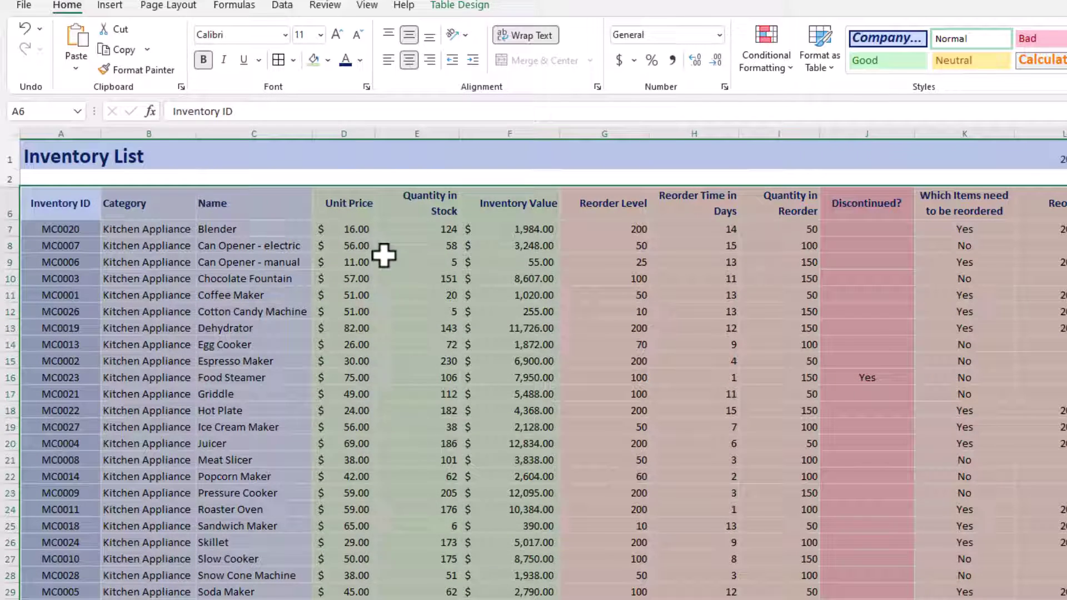
left_click(436, 333)
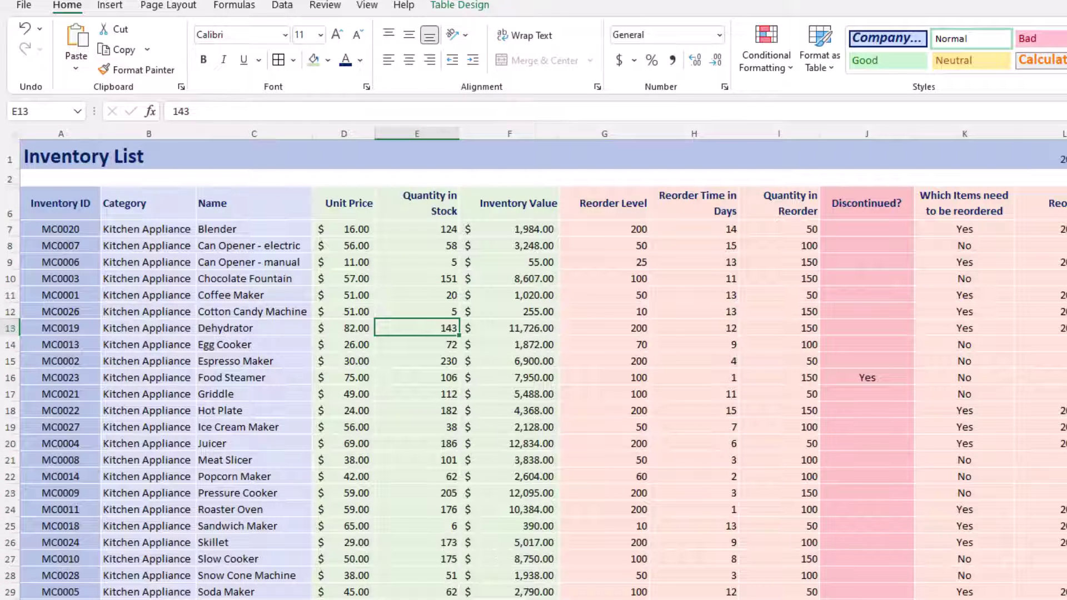
left_click(1064, 345)
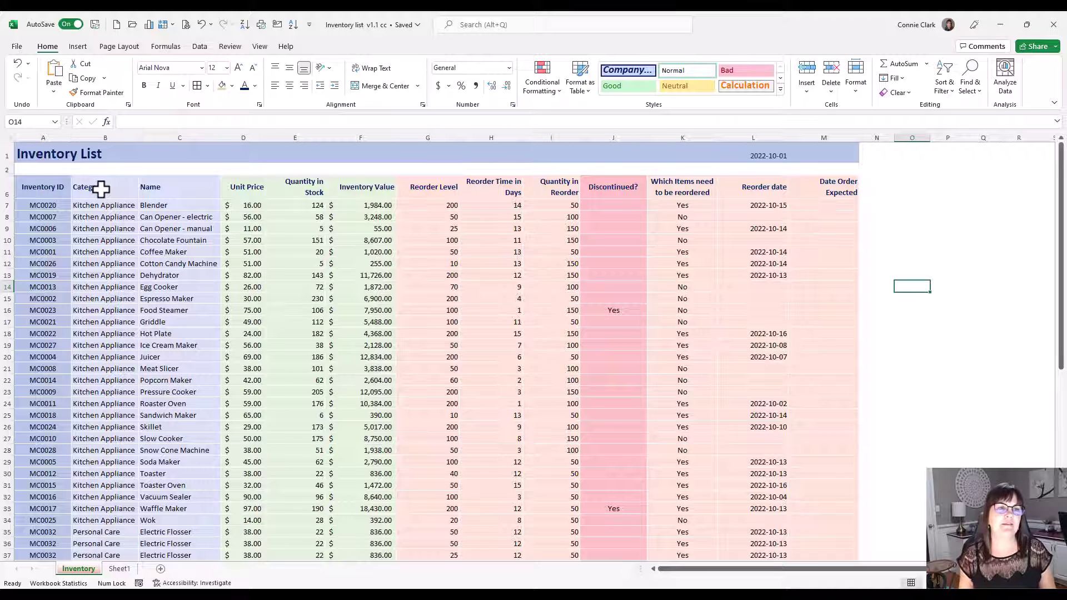
Step: Select the Category and Name columns (B6:C65) and set the border line colour to dark blue
left_click(100, 189)
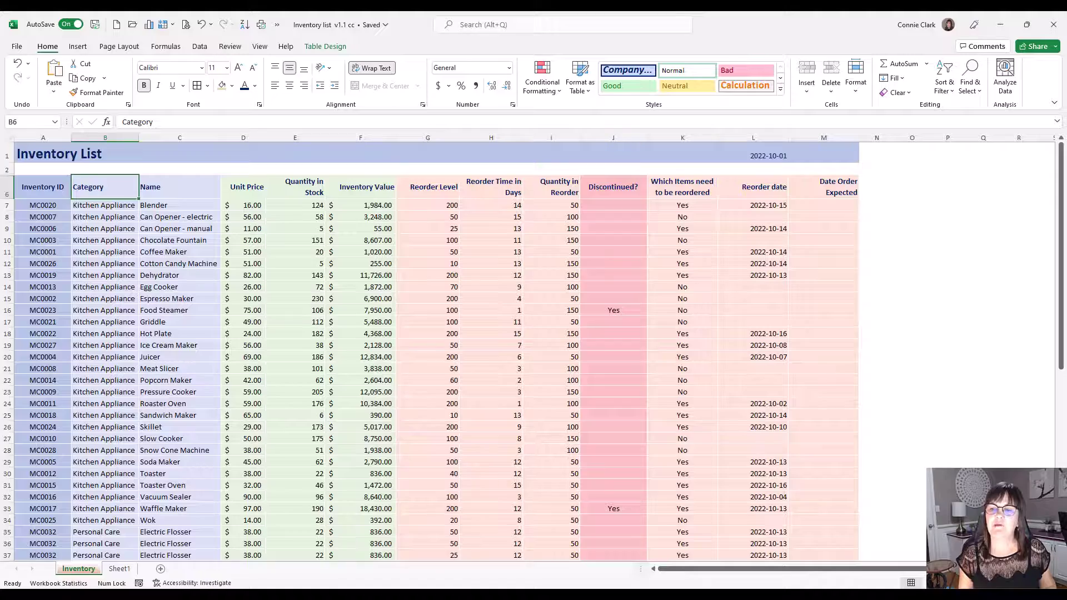
scroll(528, 347, "down", 2)
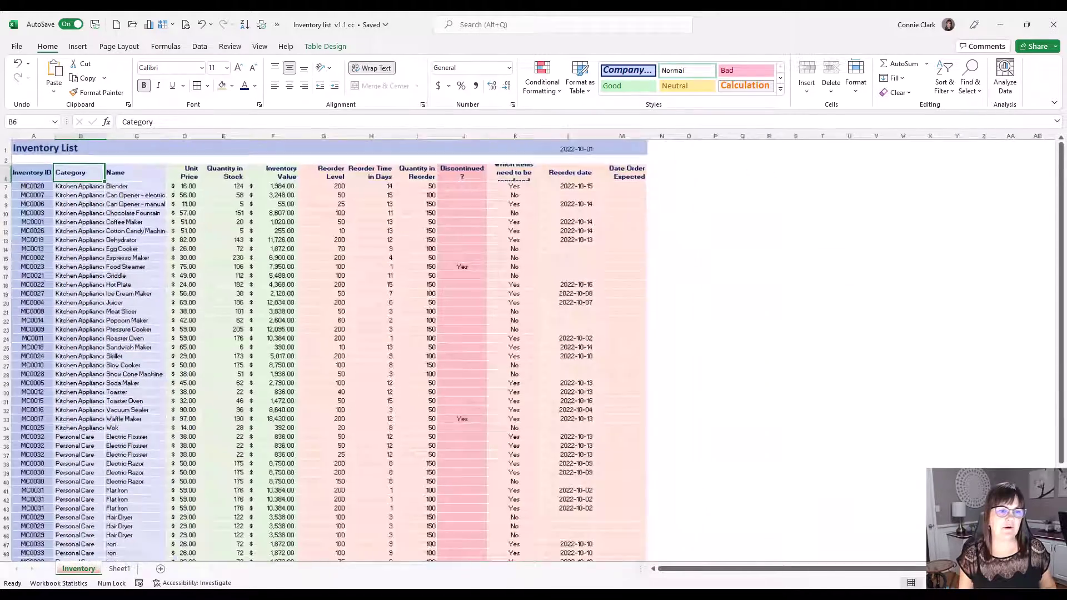
scroll(58, 162, "down", 4)
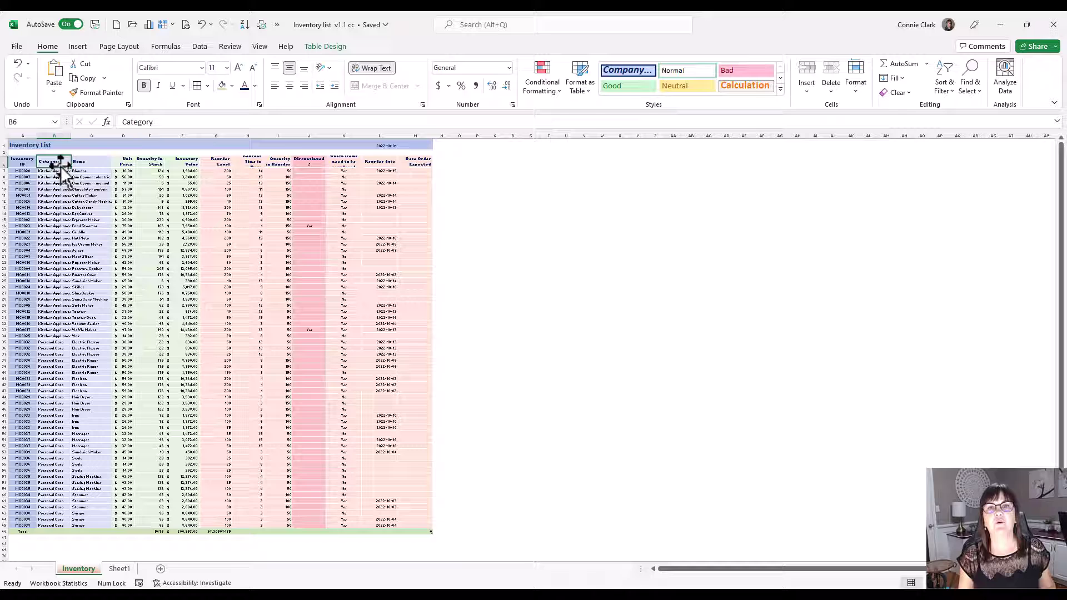
left_click(92, 525, "shift")
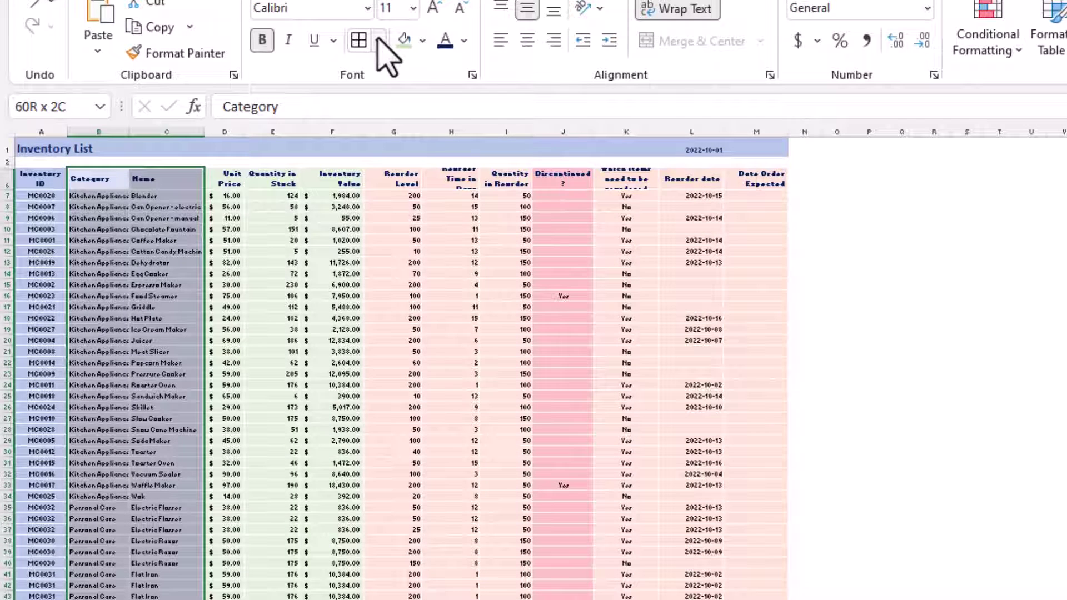
left_click(380, 40)
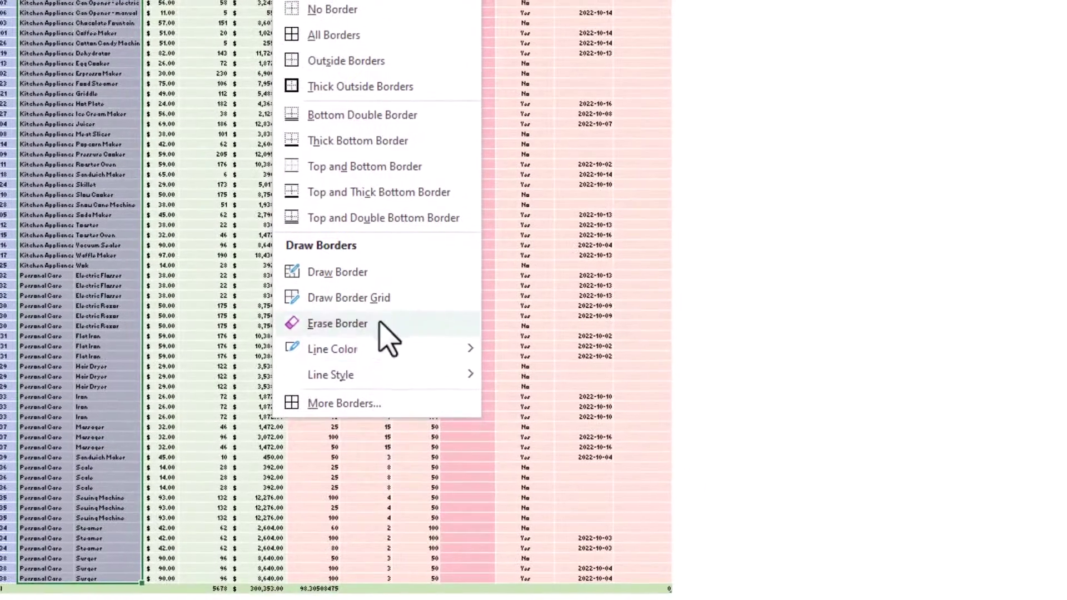
mouse_move(354, 347)
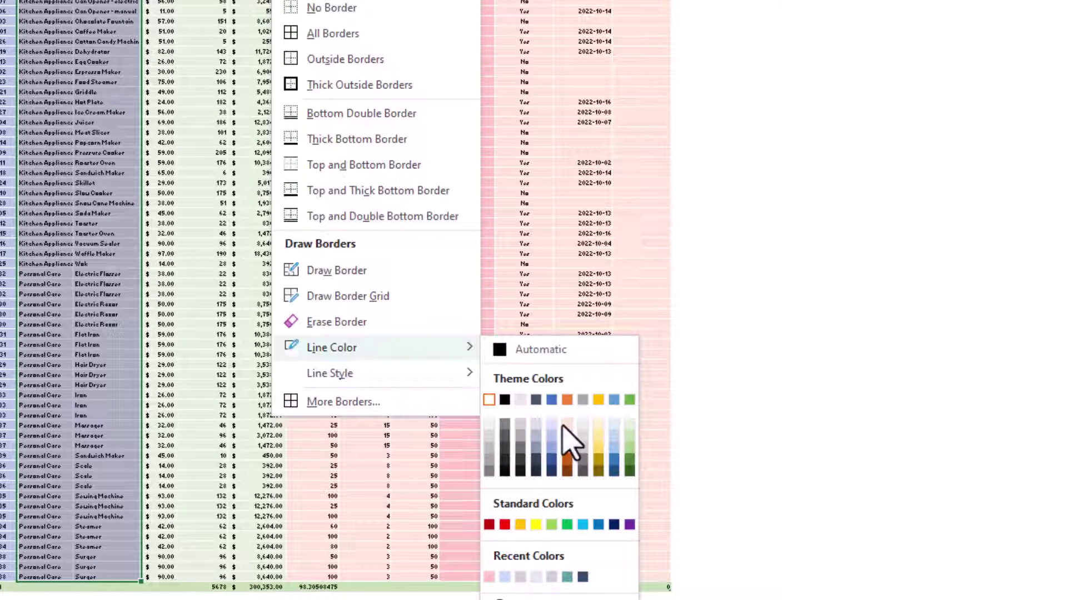
left_click(552, 459)
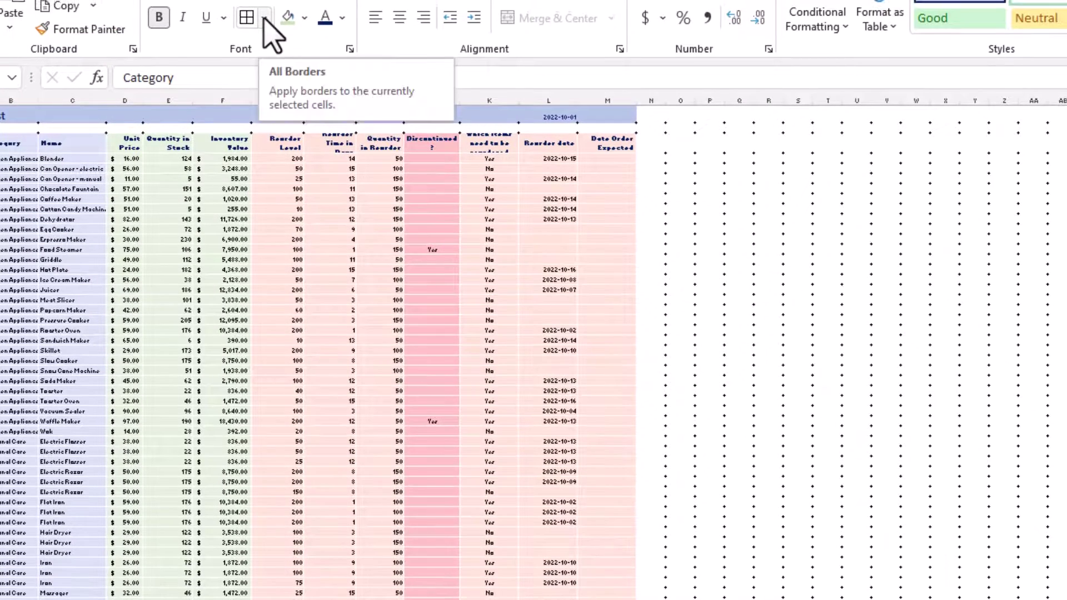
Step: Switch the border line style to double line and add a Right Border to B6:C65
left_click(264, 18)
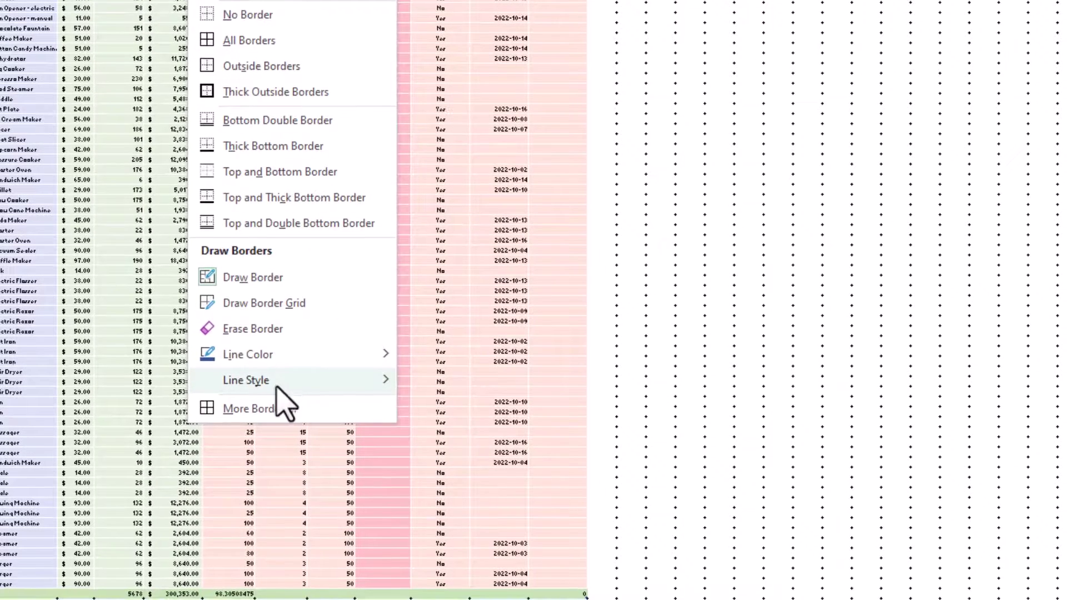
mouse_move(277, 387)
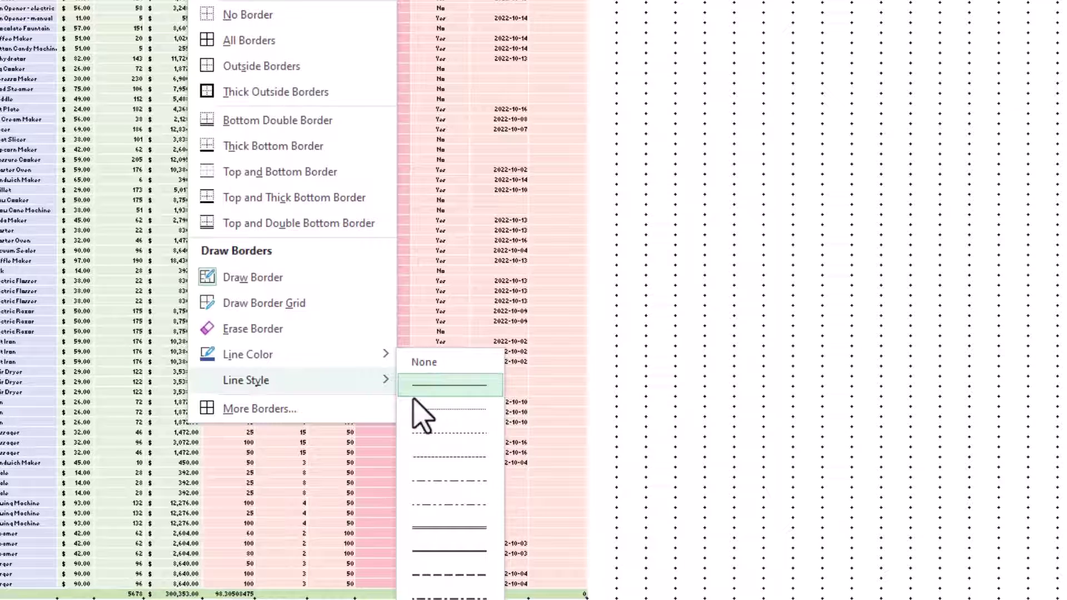
left_click(469, 531)
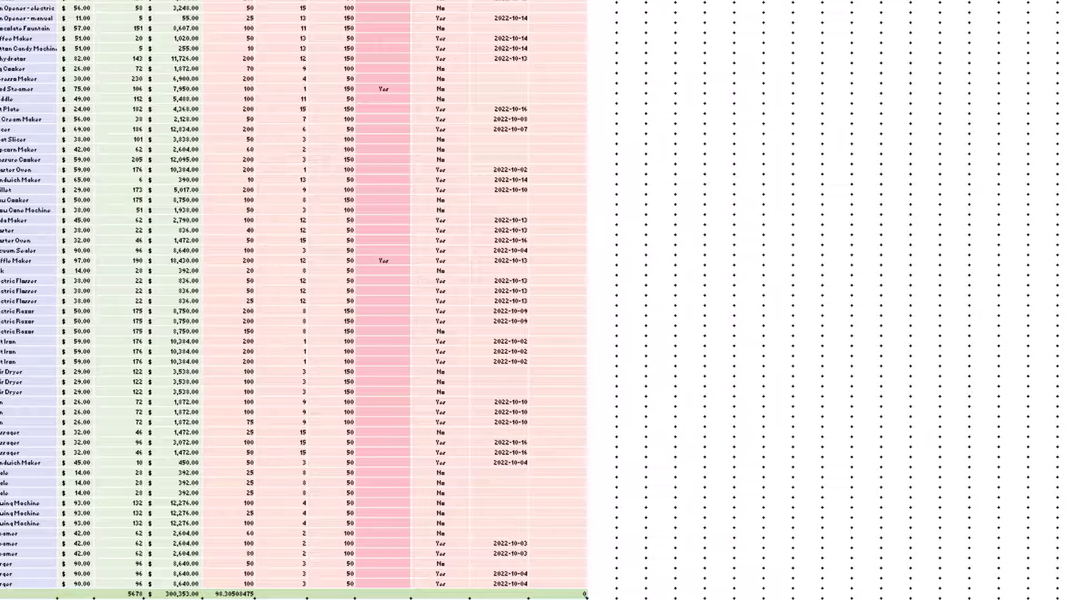
left_click(215, 38)
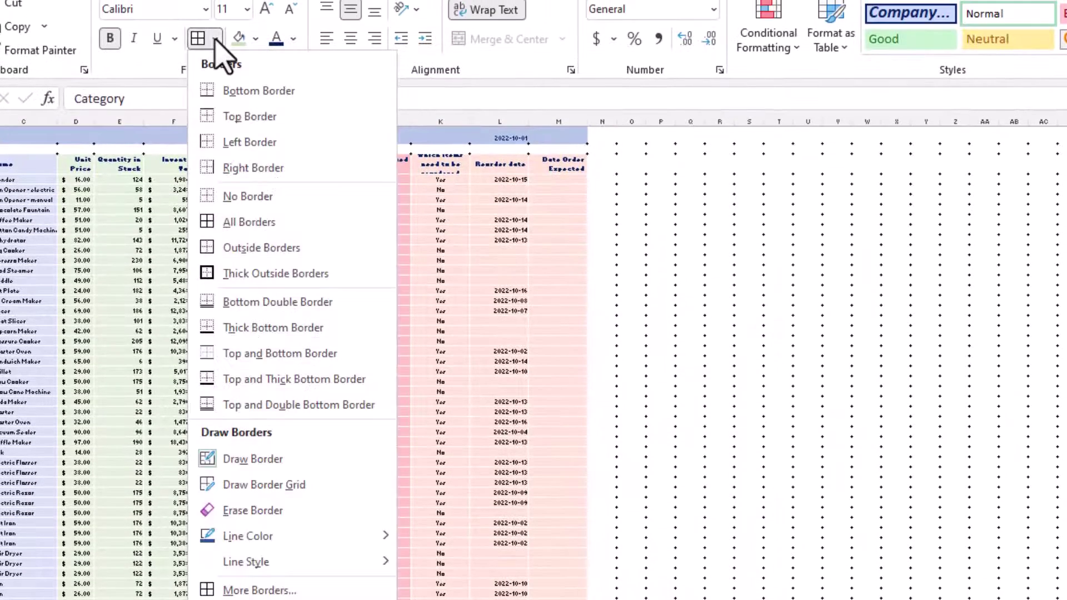
left_click(265, 174)
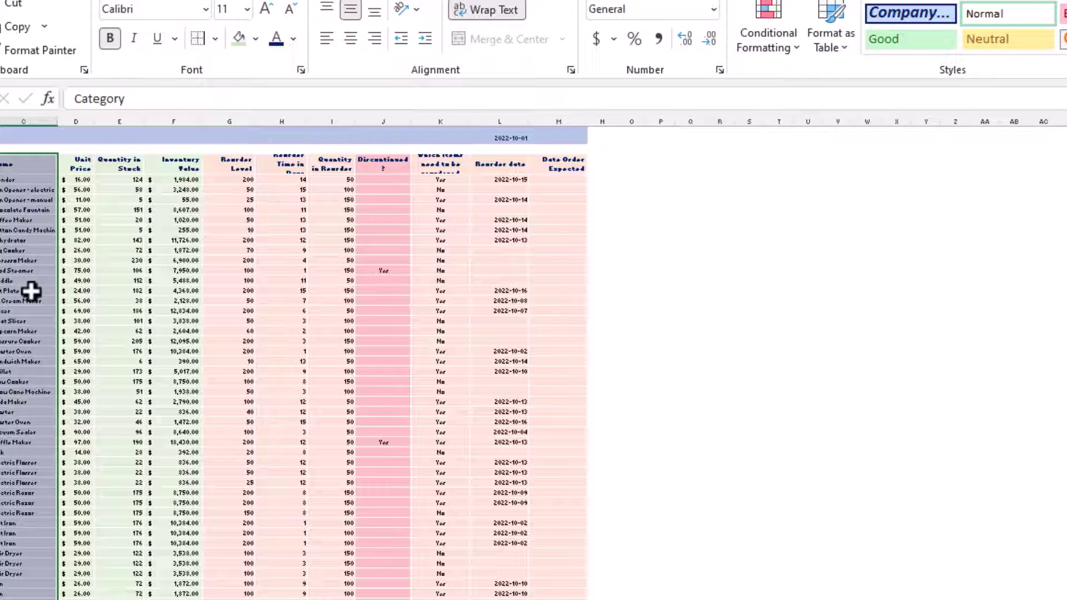
scroll(328, 477, "up", 3)
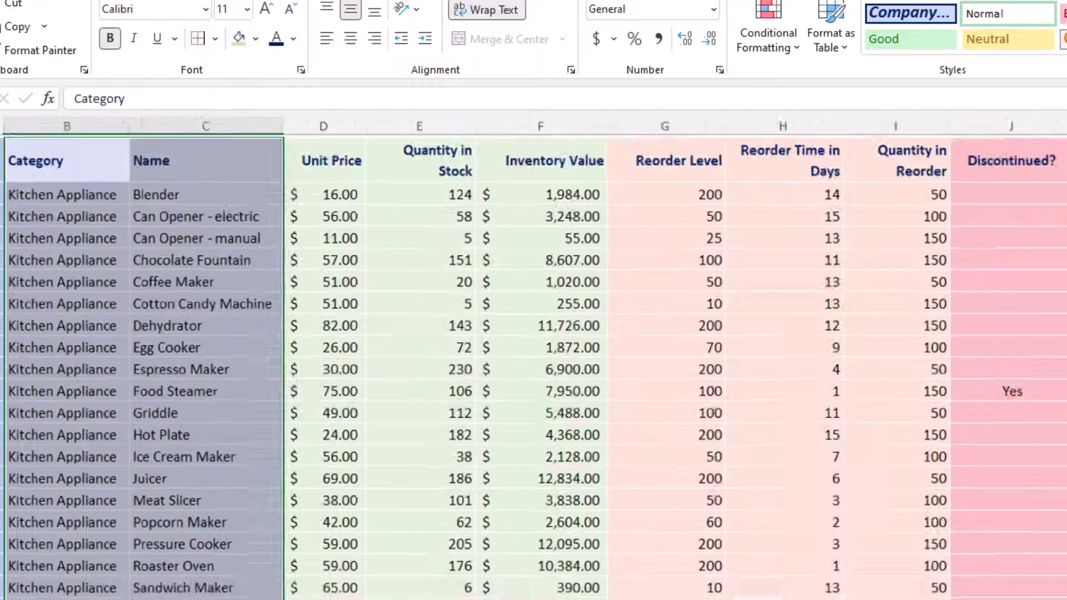
left_click(203, 349)
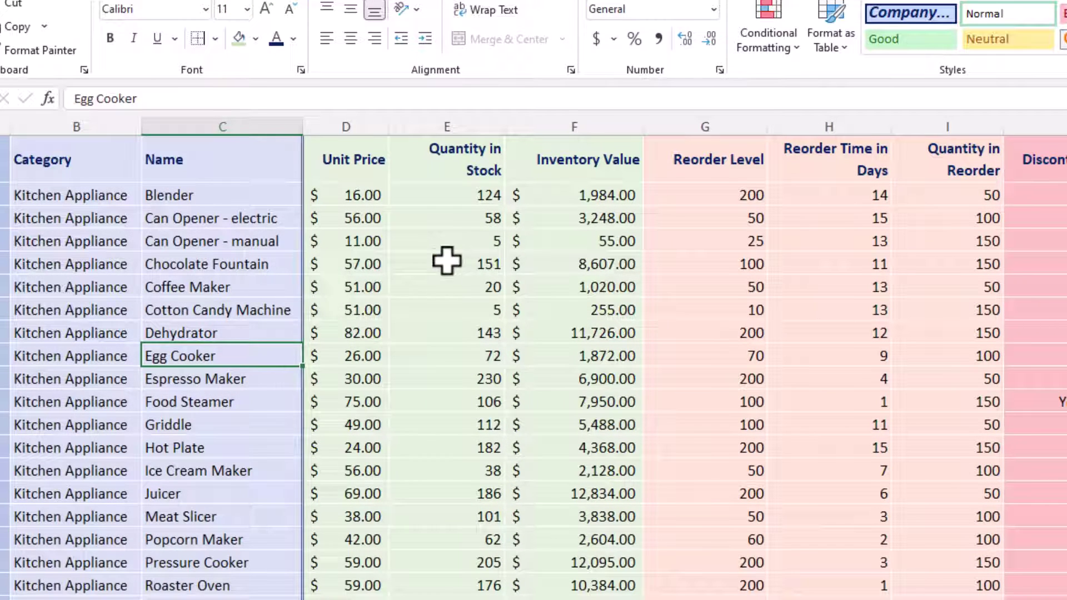
left_click(432, 329)
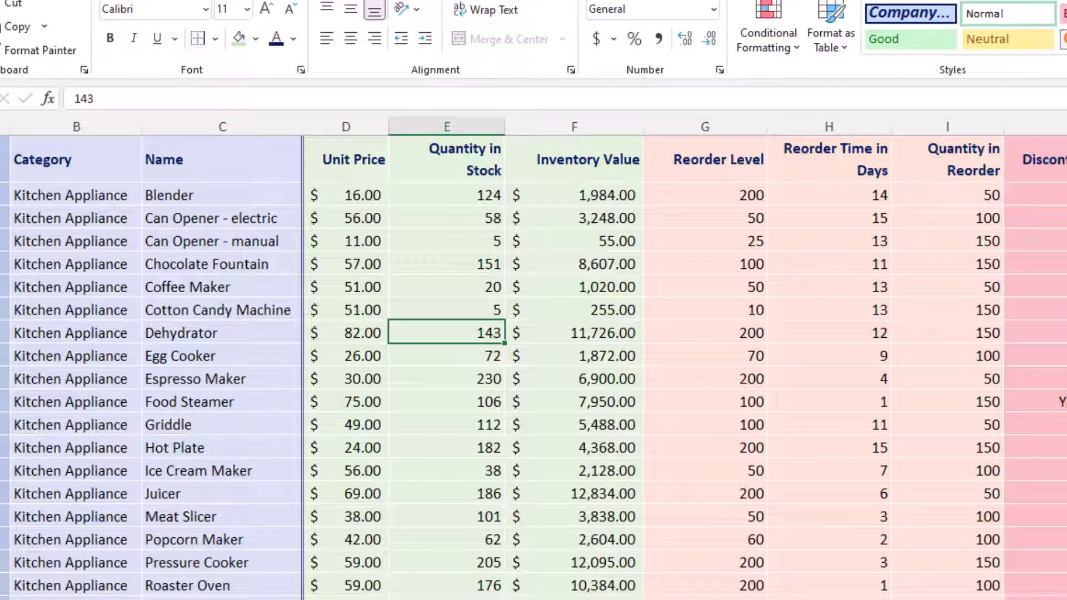
scroll(533, 358, "up", 2)
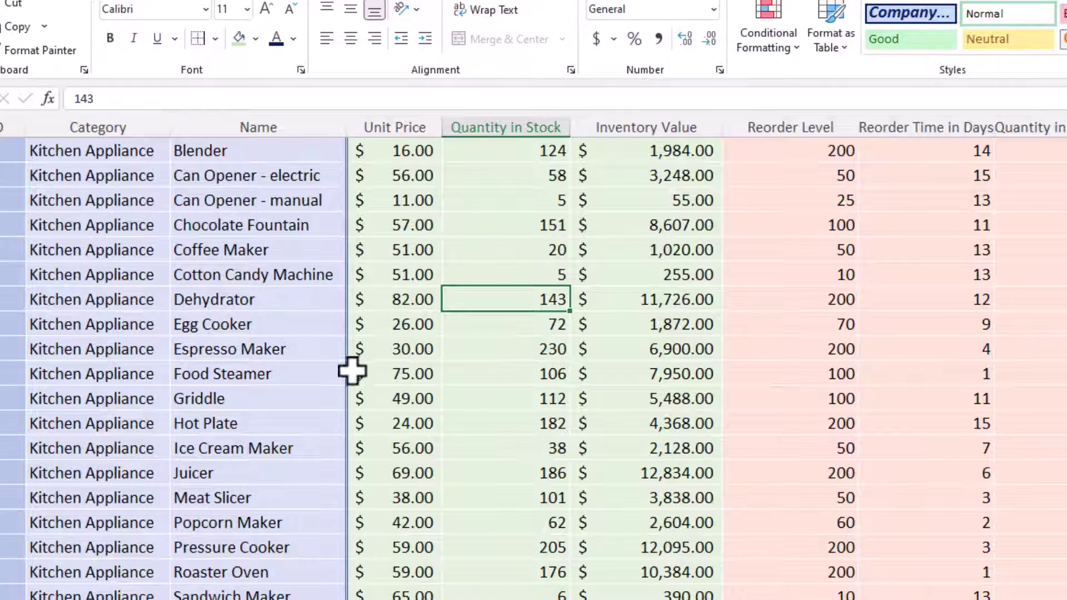
scroll(357, 384, "up", 1)
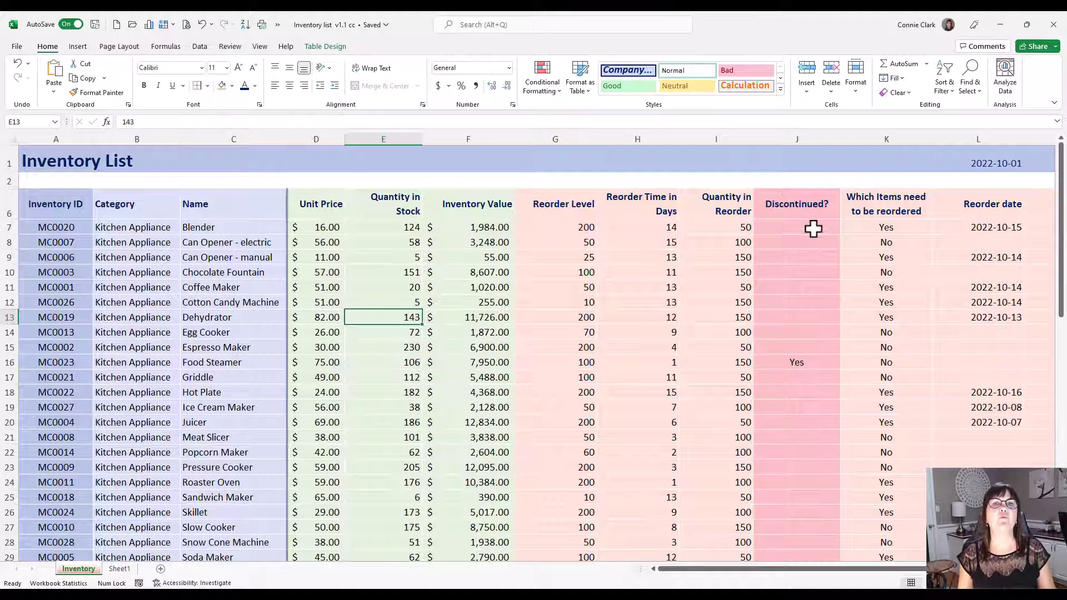
Step: Select J6:J65 in the Discontinued? column and bring up the Borders menu
left_click(803, 206)
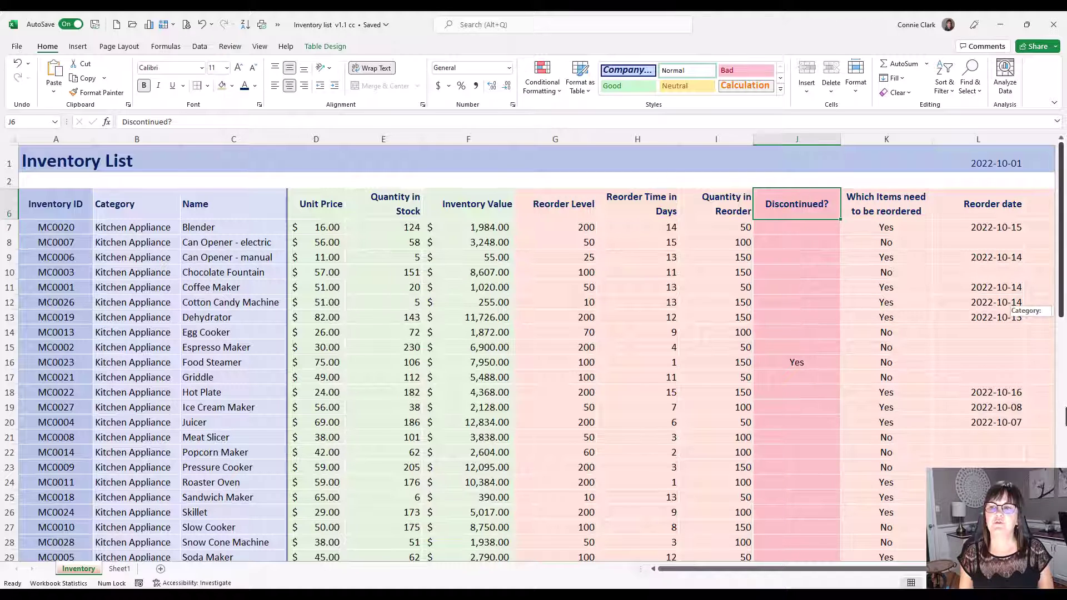
scroll(1065, 417, "down", 7)
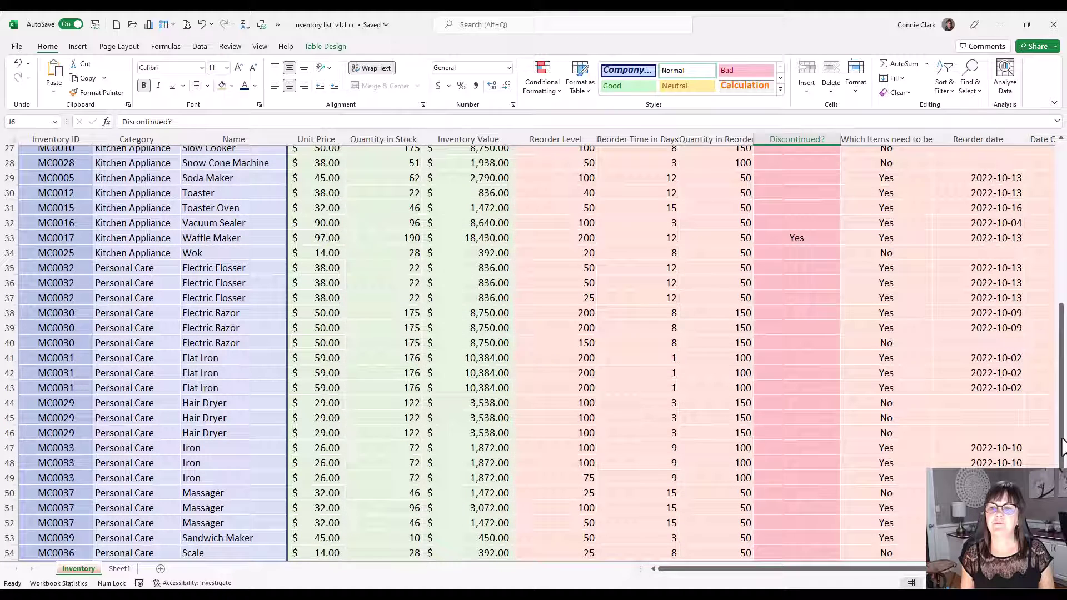
scroll(1062, 445, "down", 9)
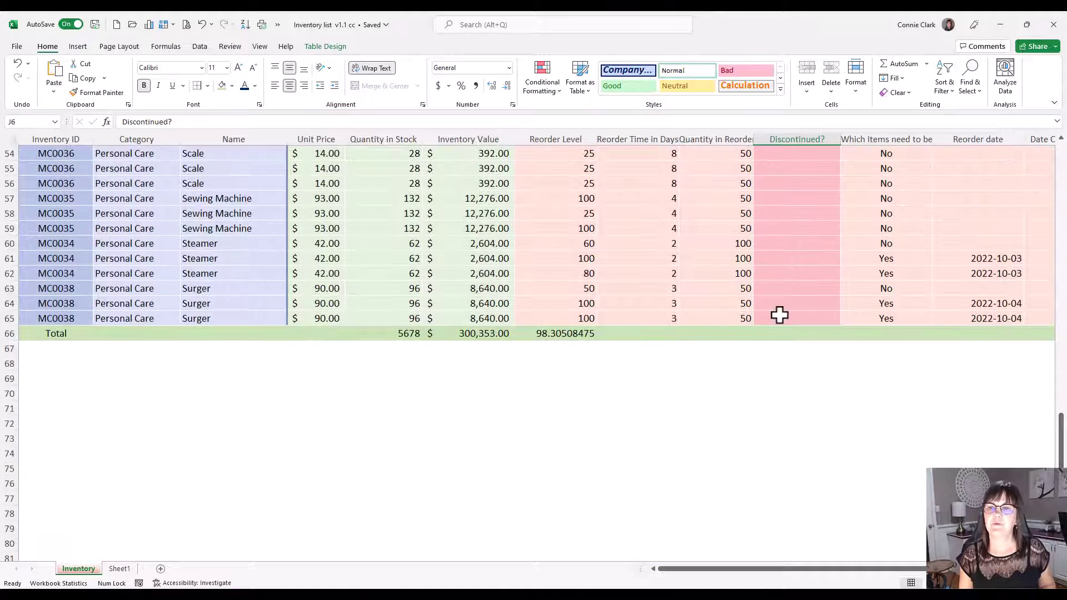
left_click(779, 315, "shift")
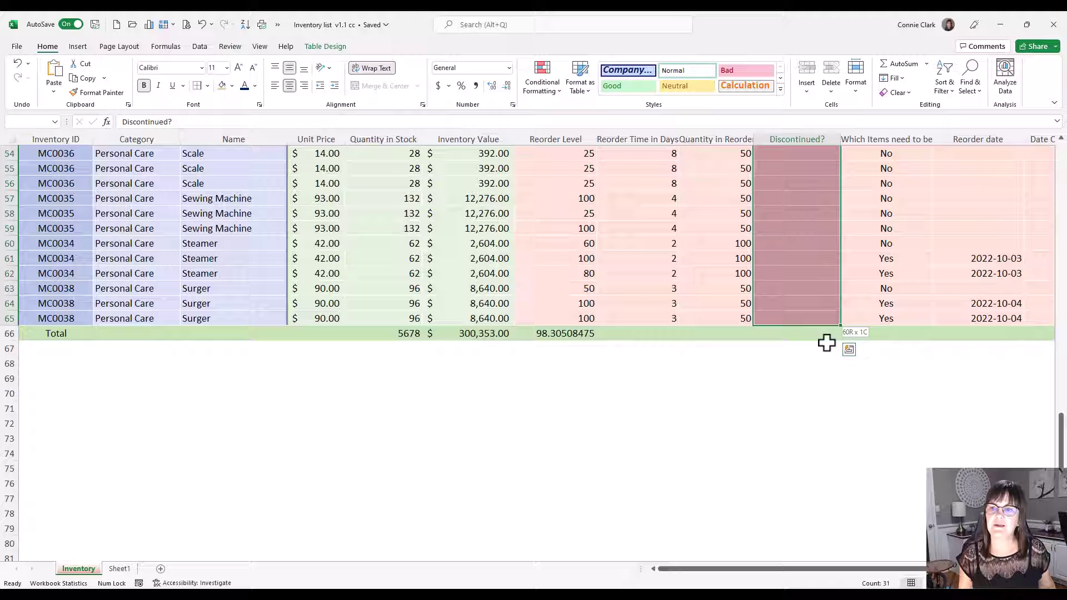
left_click_drag(1062, 440, 1062, 173)
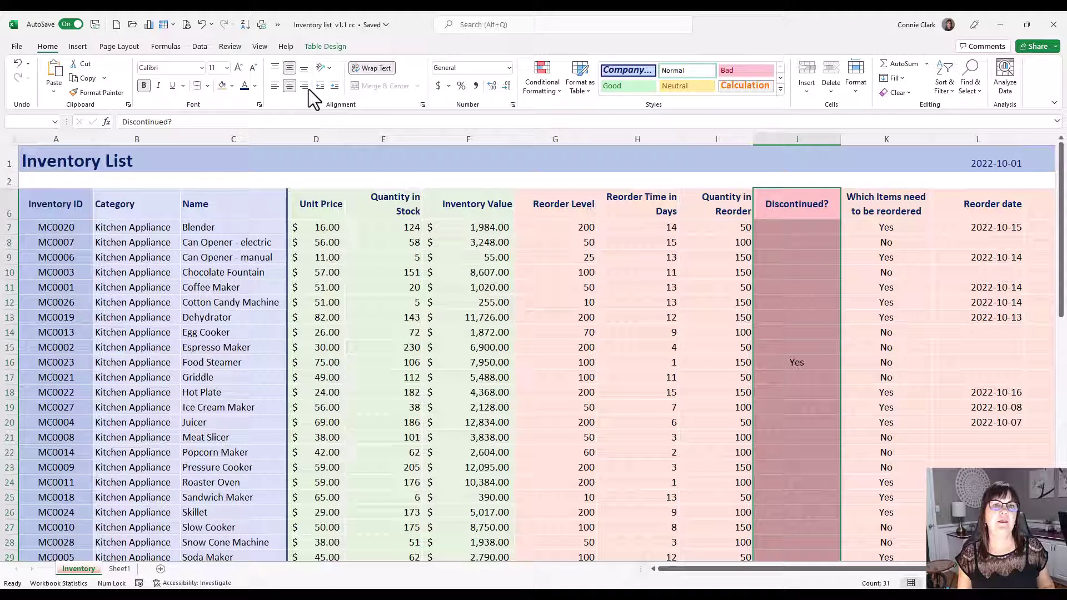
left_click(208, 85)
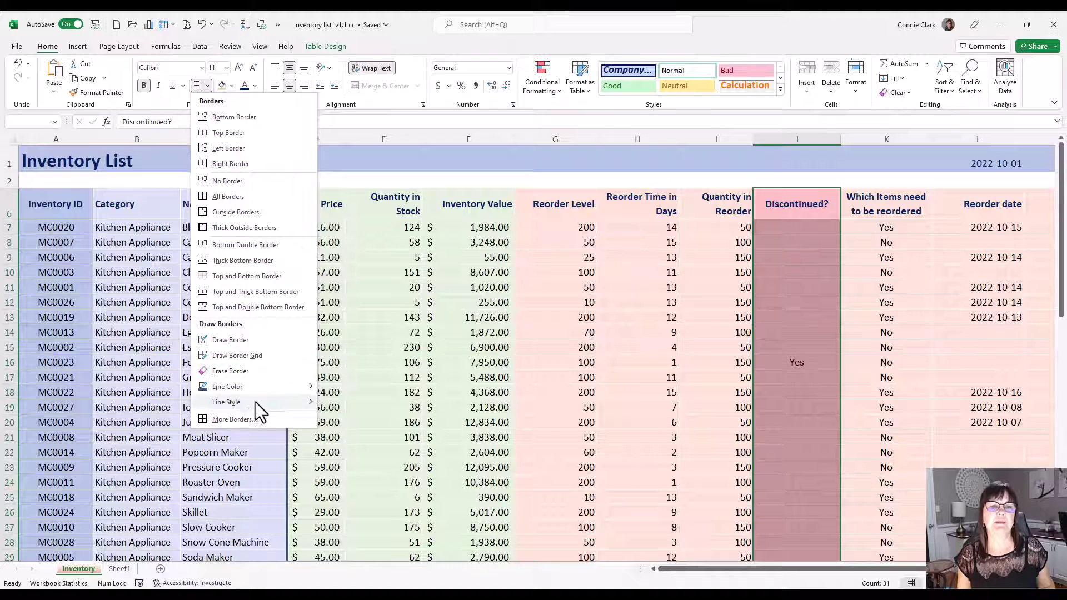
Step: In More Borders, set the border colour to Dark Red and pick a dash-dot line style
left_click(241, 418)
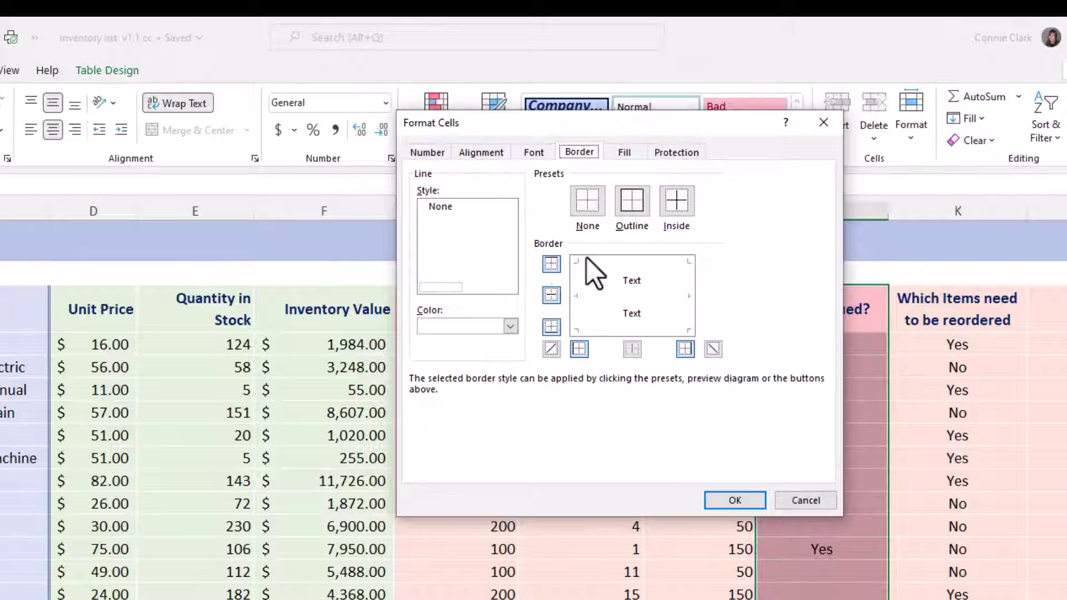
left_click(508, 330)
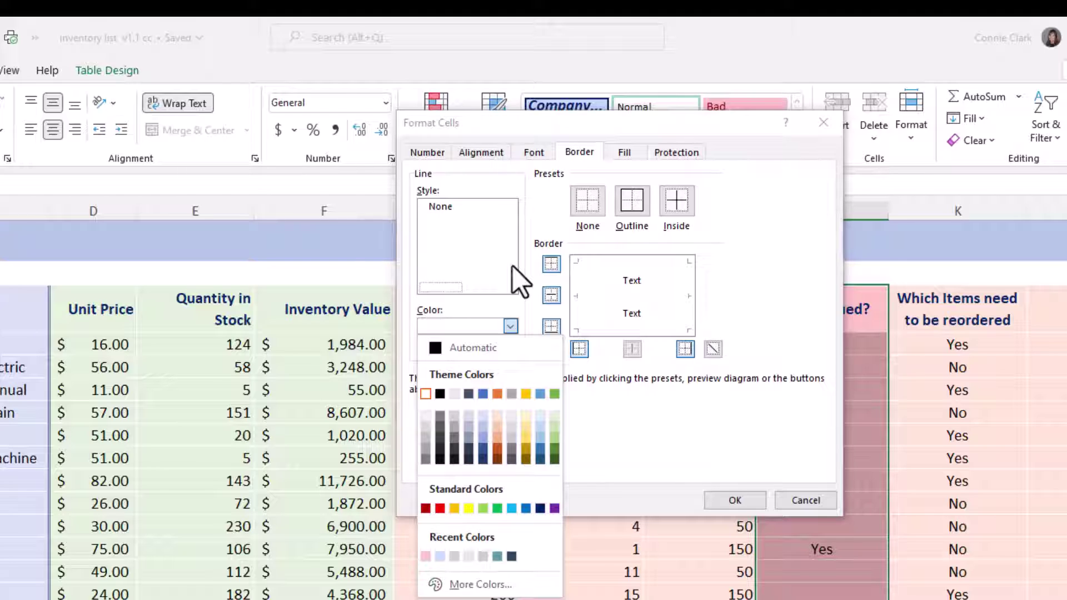
left_click(426, 508)
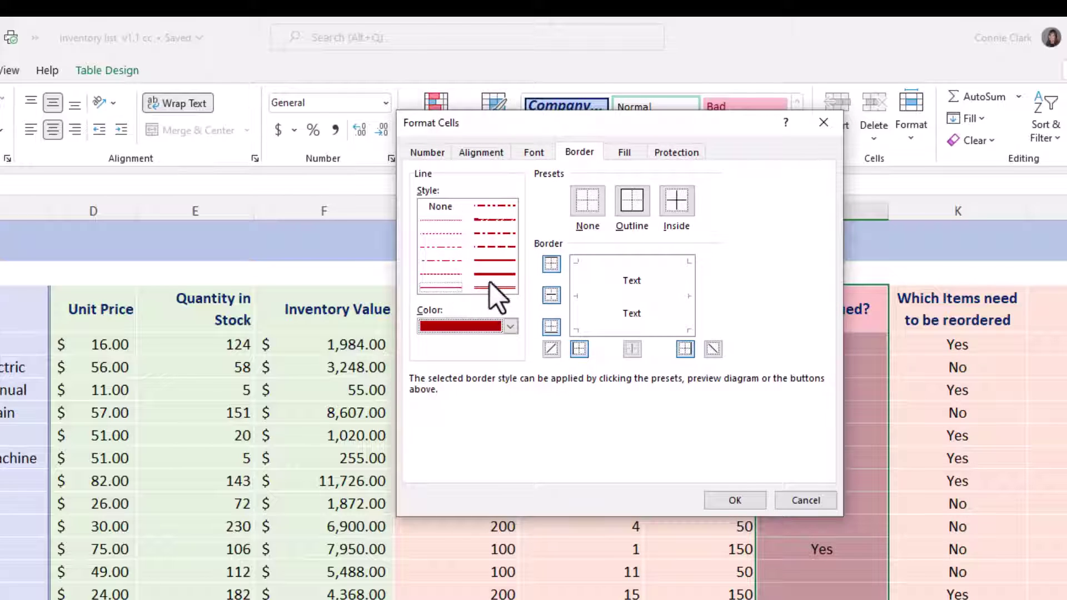
left_click(495, 233)
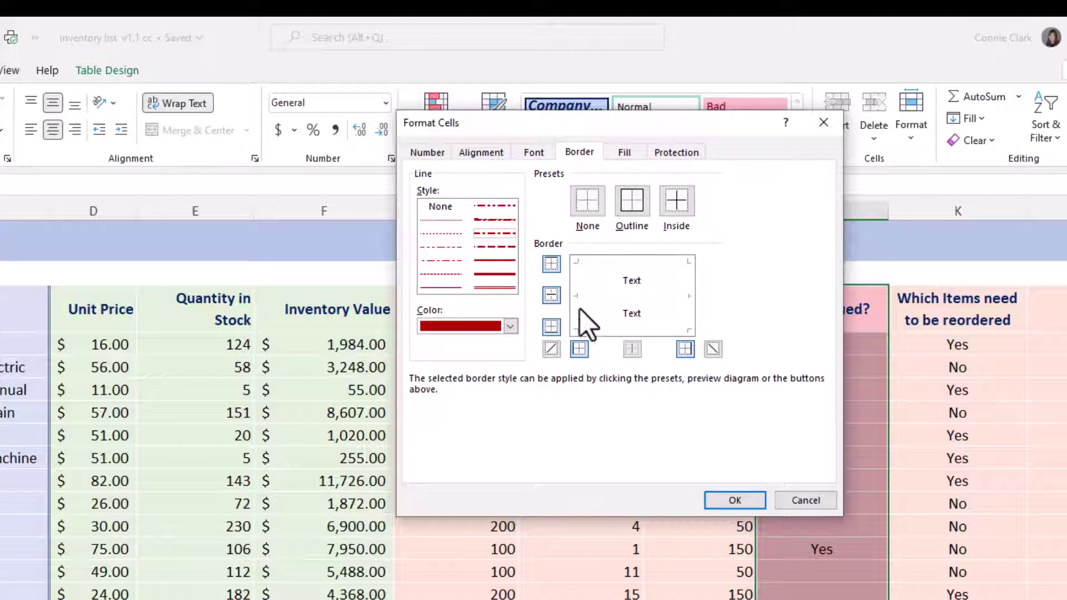
Step: Apply the dark red dashed line to the left and right edges only, leaving top, middle and bottom clear
left_click(578, 265)
left_click(687, 264)
left_click(678, 263)
left_click(689, 289)
left_click(631, 295)
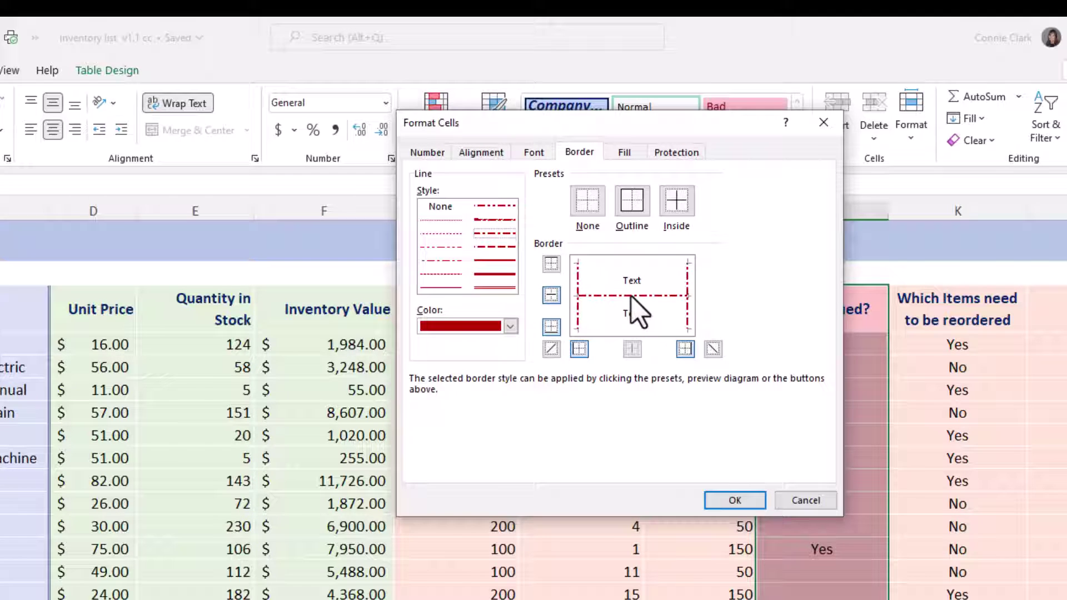
left_click(631, 262)
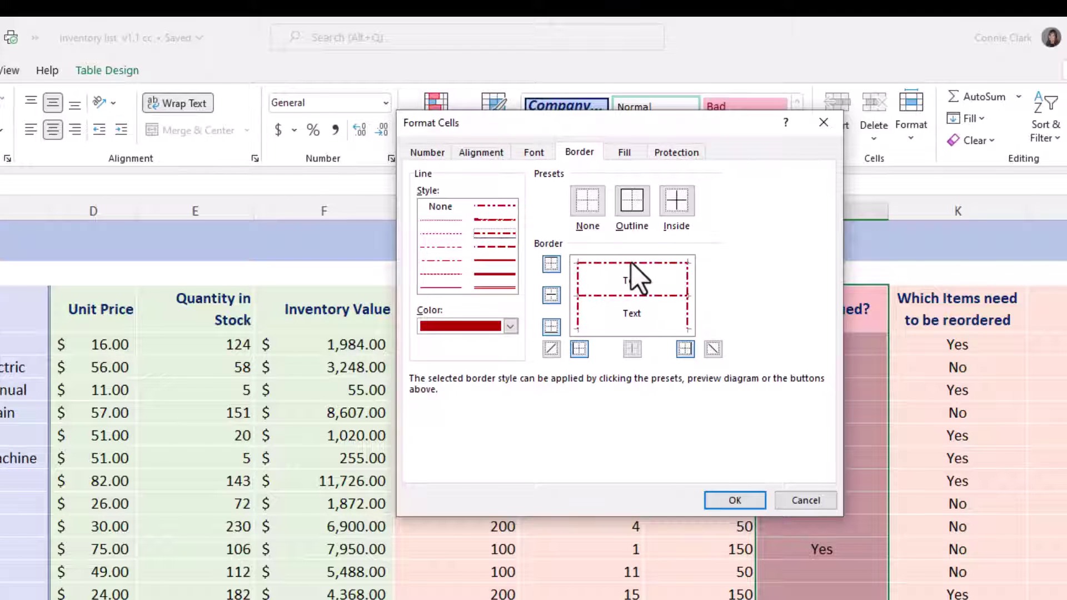
left_click(618, 331)
left_click(630, 328)
left_click(631, 295)
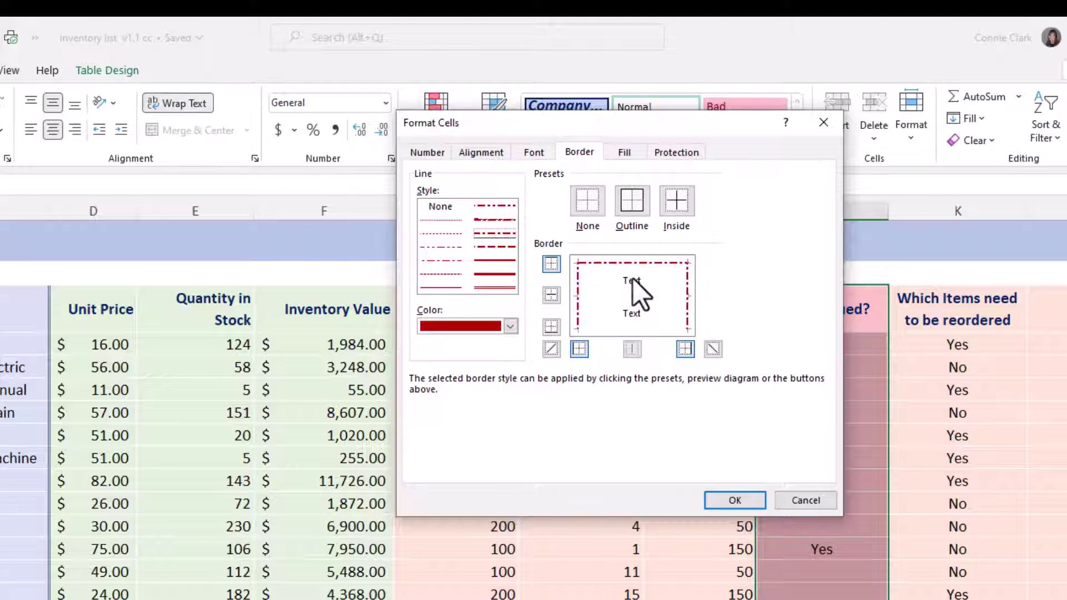
left_click(632, 263)
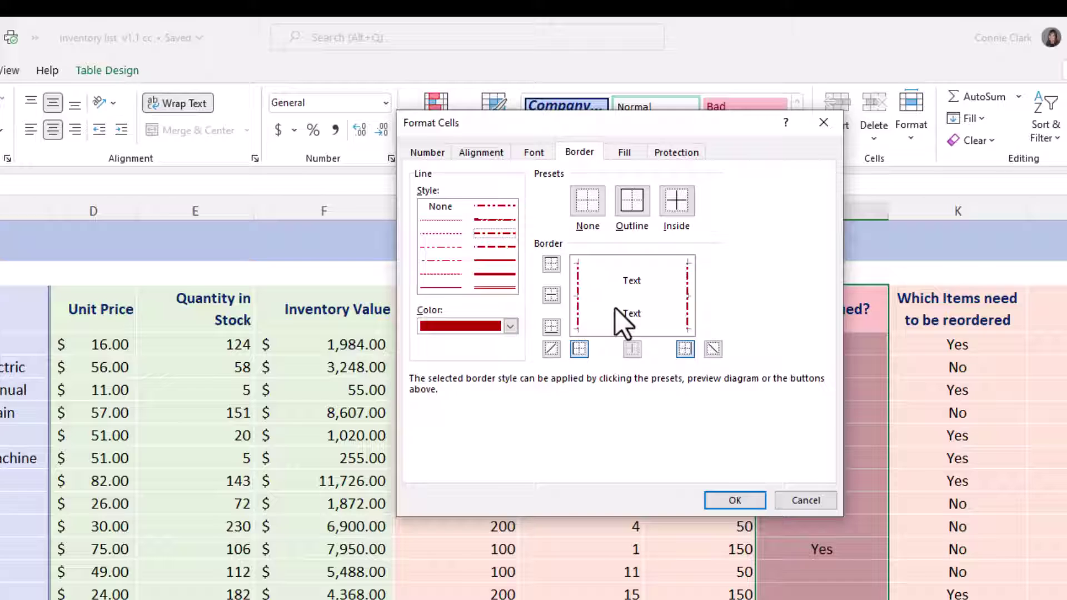
left_click(734, 501)
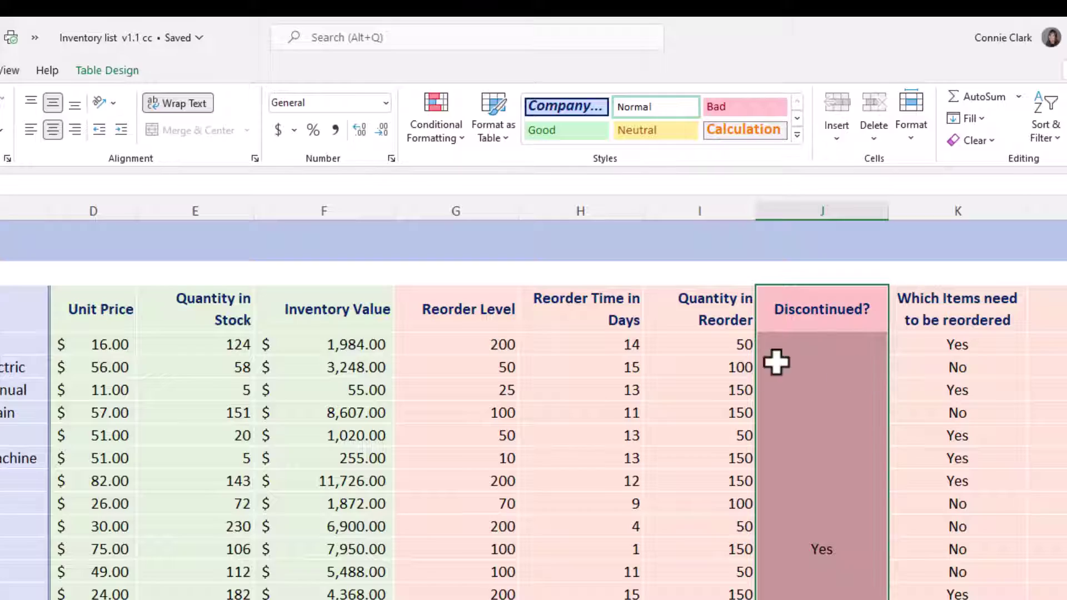
left_click(600, 344)
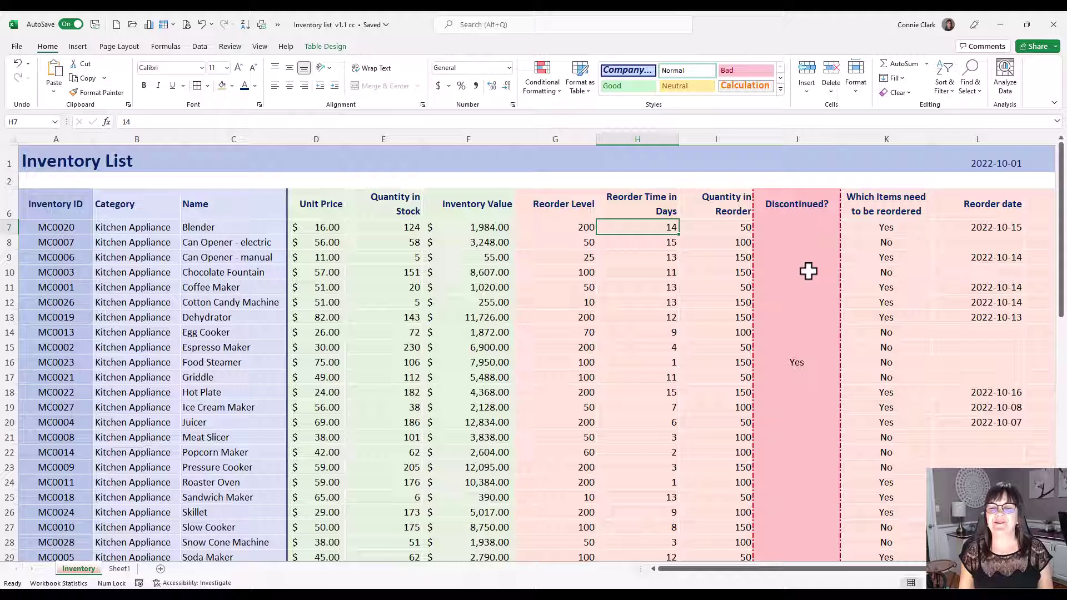
left_click(58, 206)
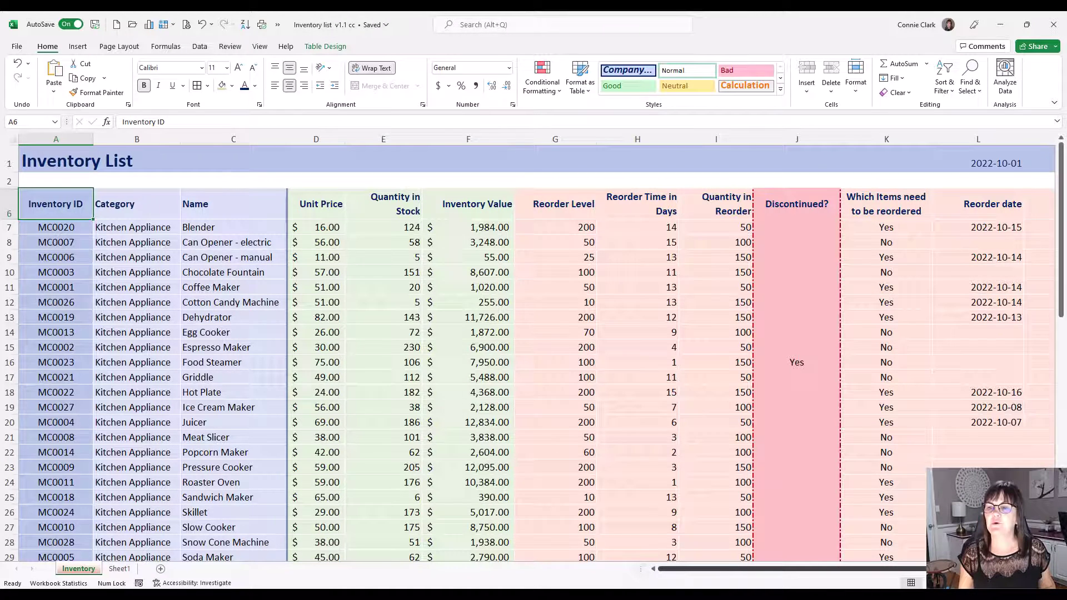
Step: Give the header row through Date Order Expected (M6) a thick white bottom border
scroll(536, 352, "right", 1)
left_click(1003, 207, "shift")
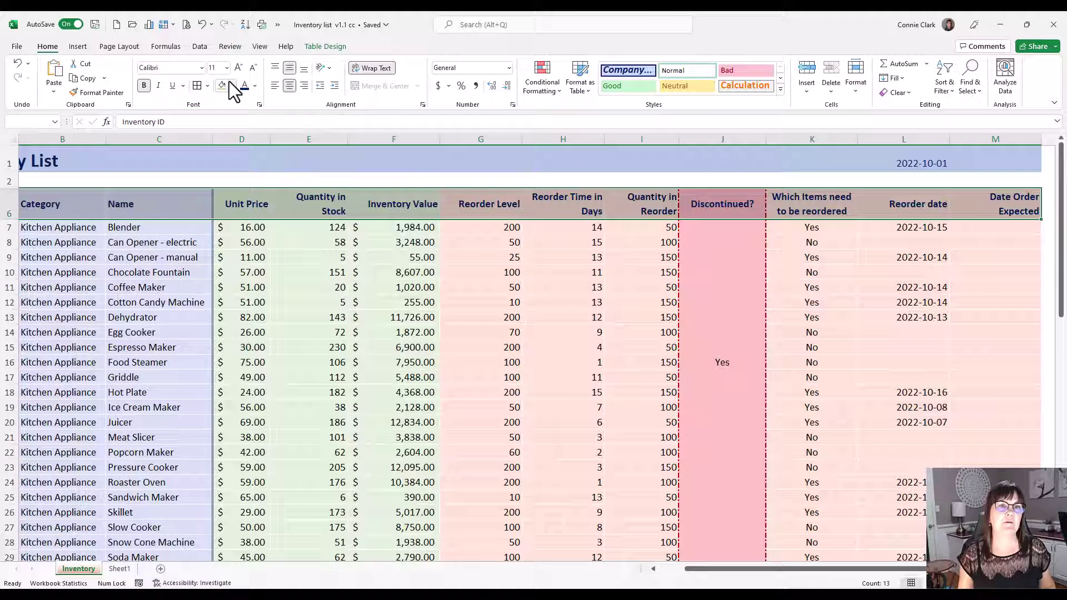
left_click(208, 86)
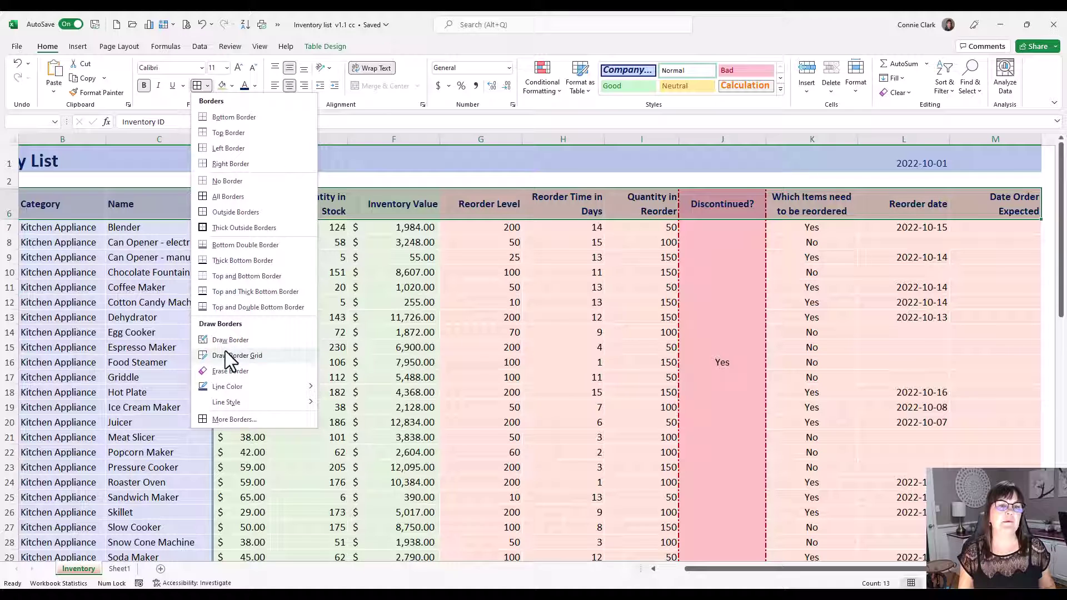
mouse_move(254, 385)
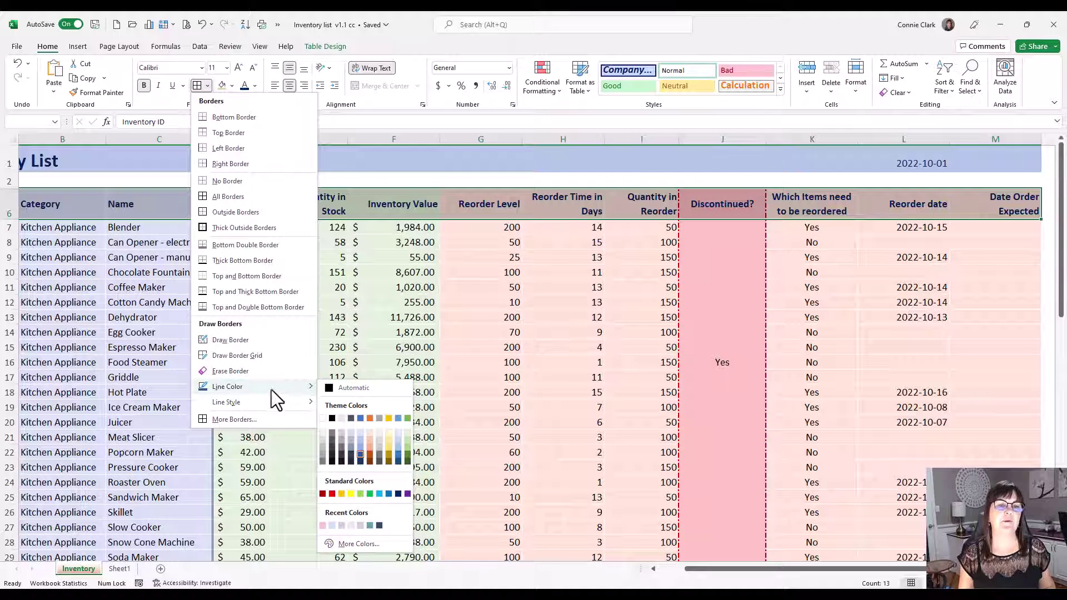
left_click(323, 418)
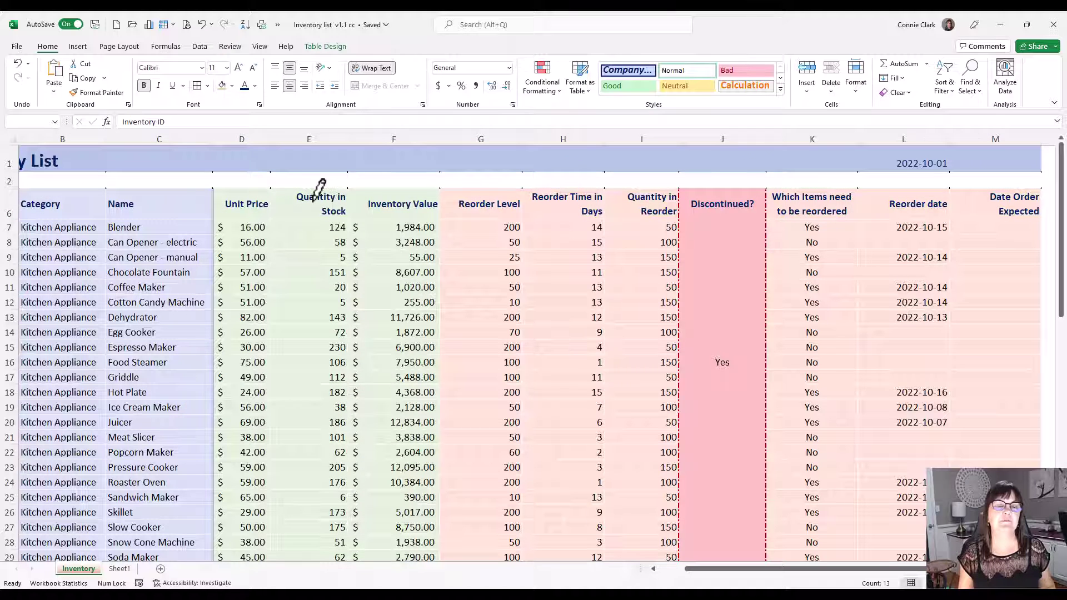
left_click(209, 85)
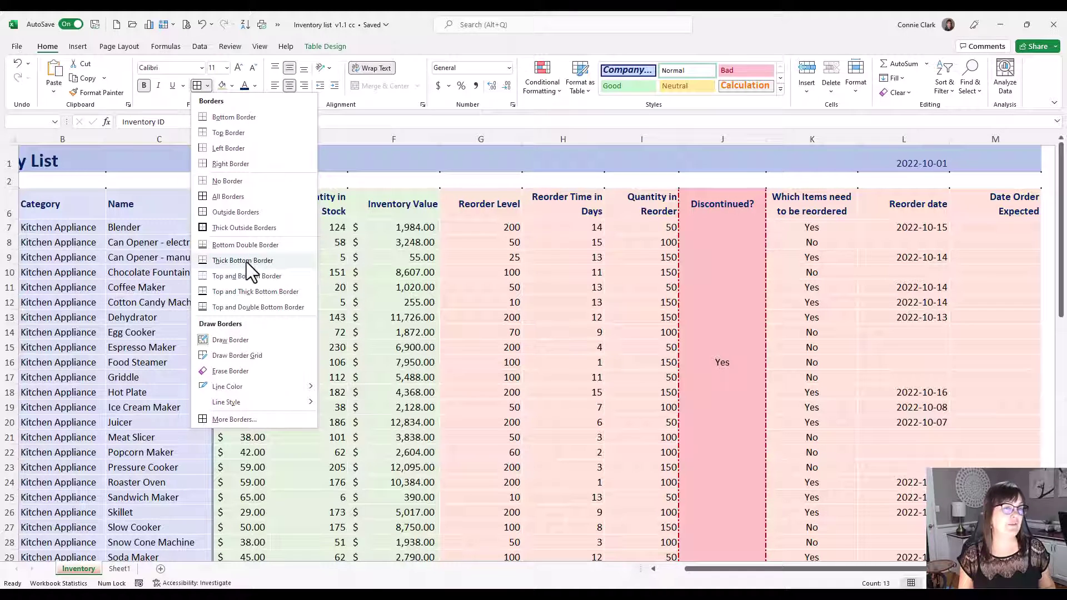
mouse_move(261, 401)
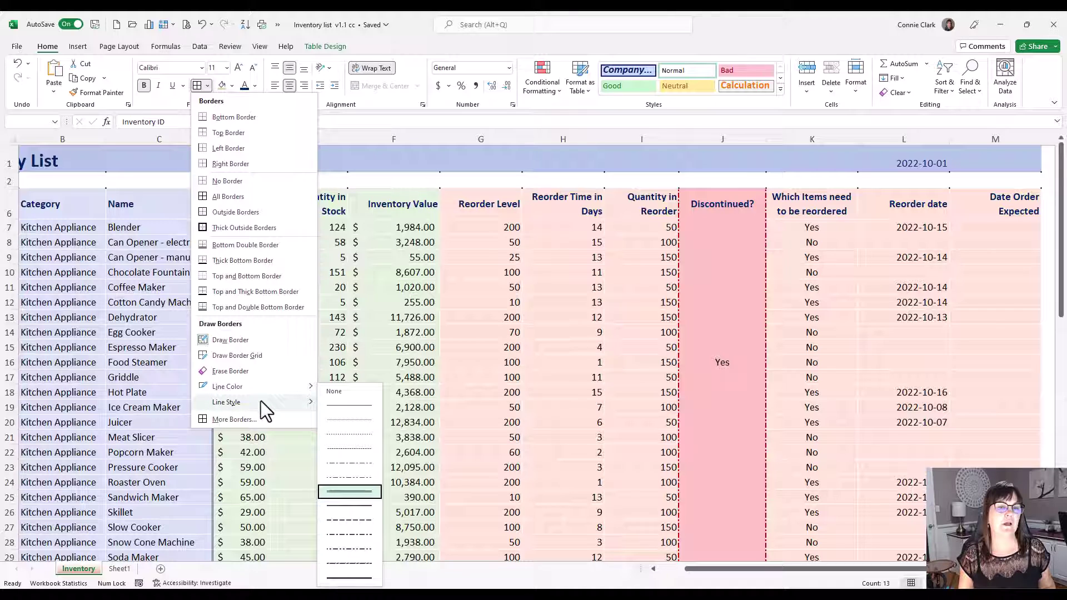
left_click(350, 579)
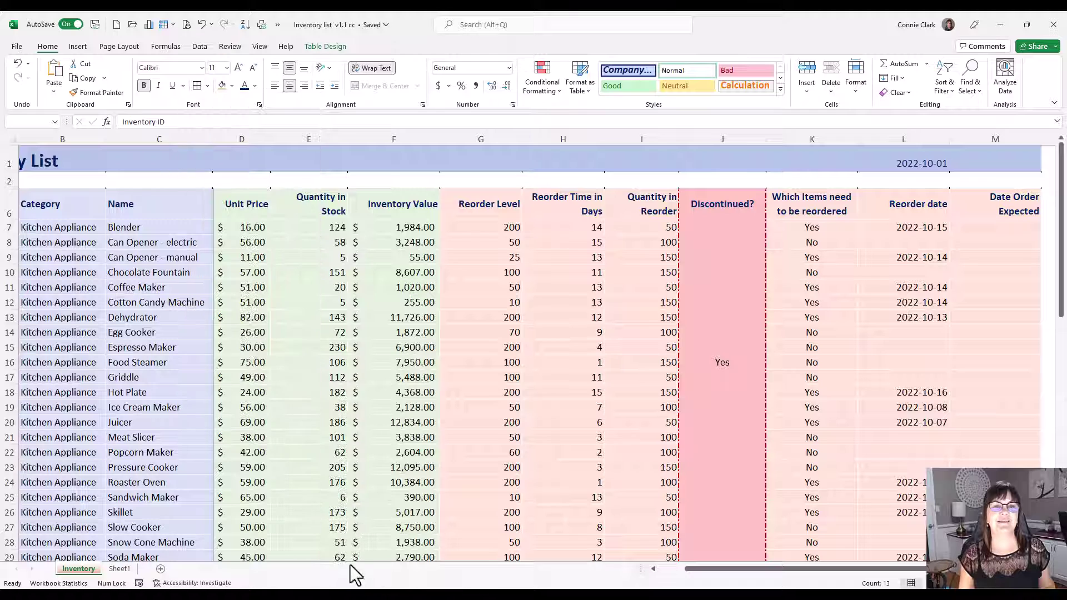
left_click(209, 85)
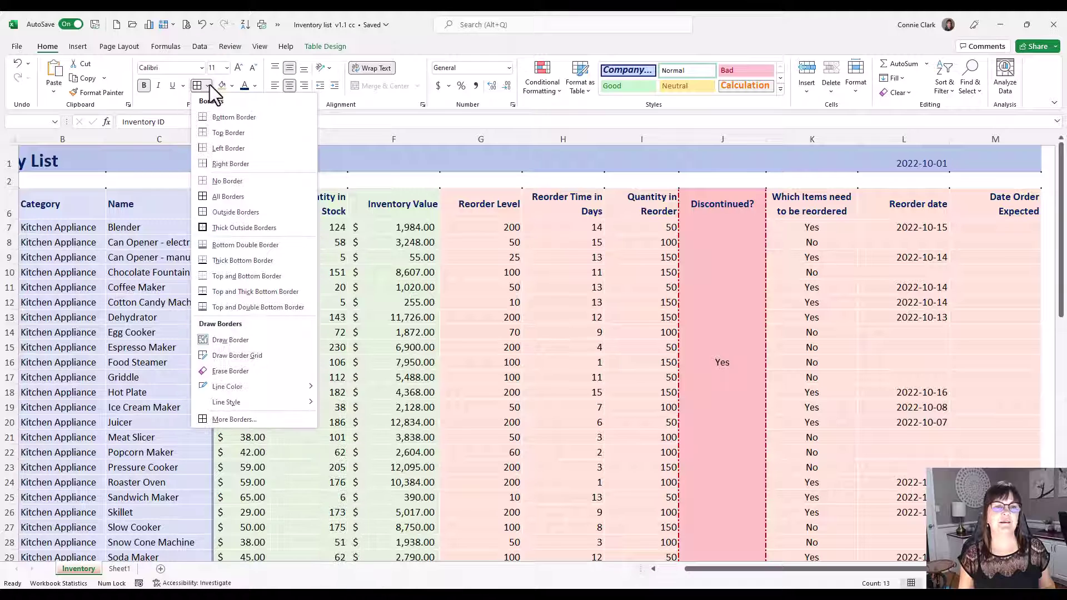
left_click(218, 117)
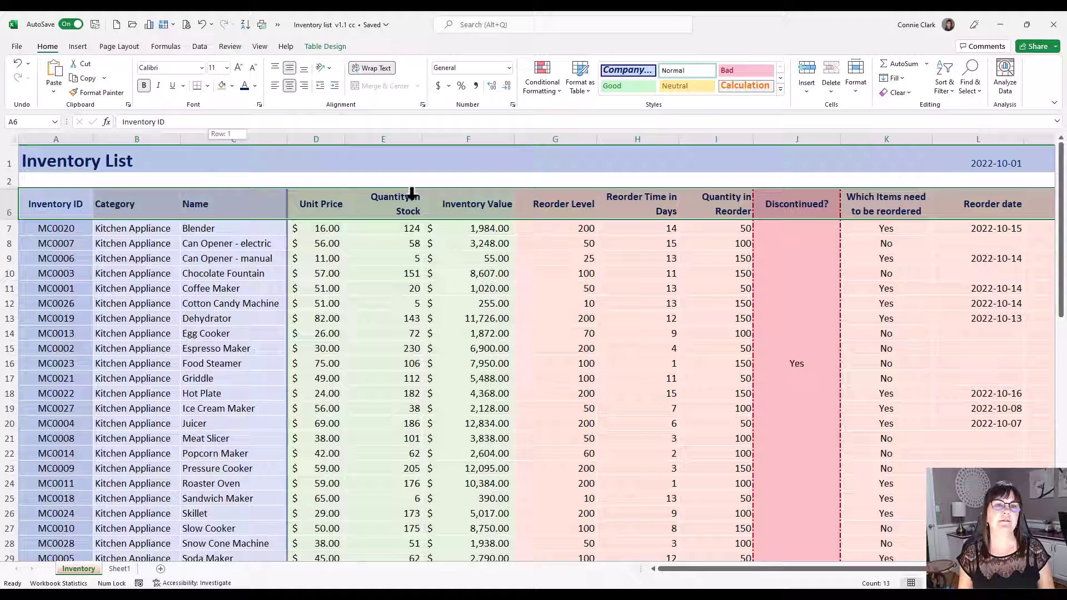
left_click(405, 251)
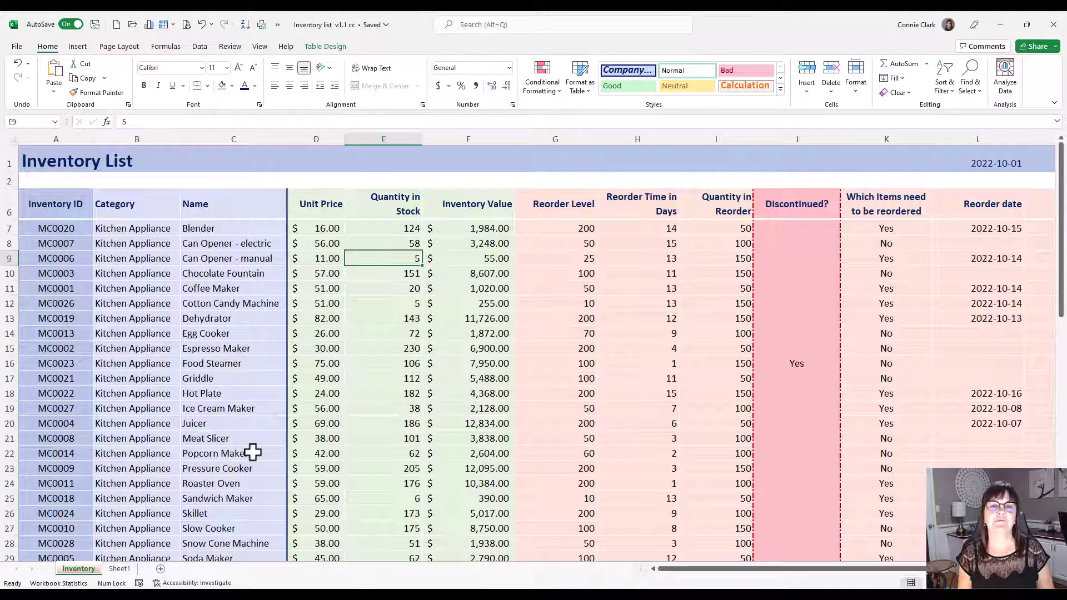
Step: Set the Name header cell C6's border colour to white in Format Cells
left_click(324, 253)
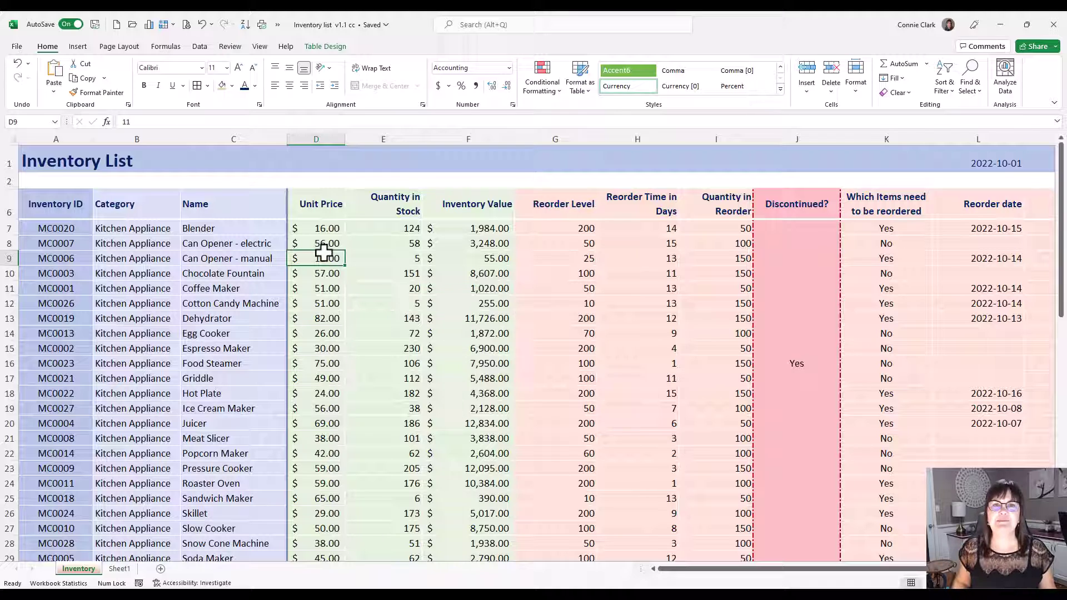
left_click(270, 198)
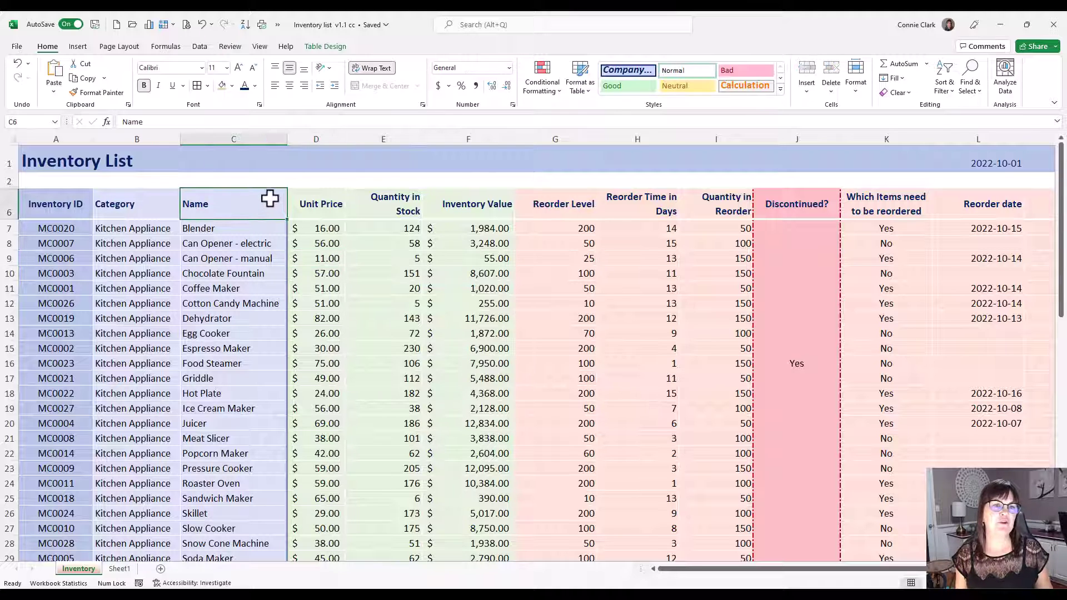
left_click(826, 203)
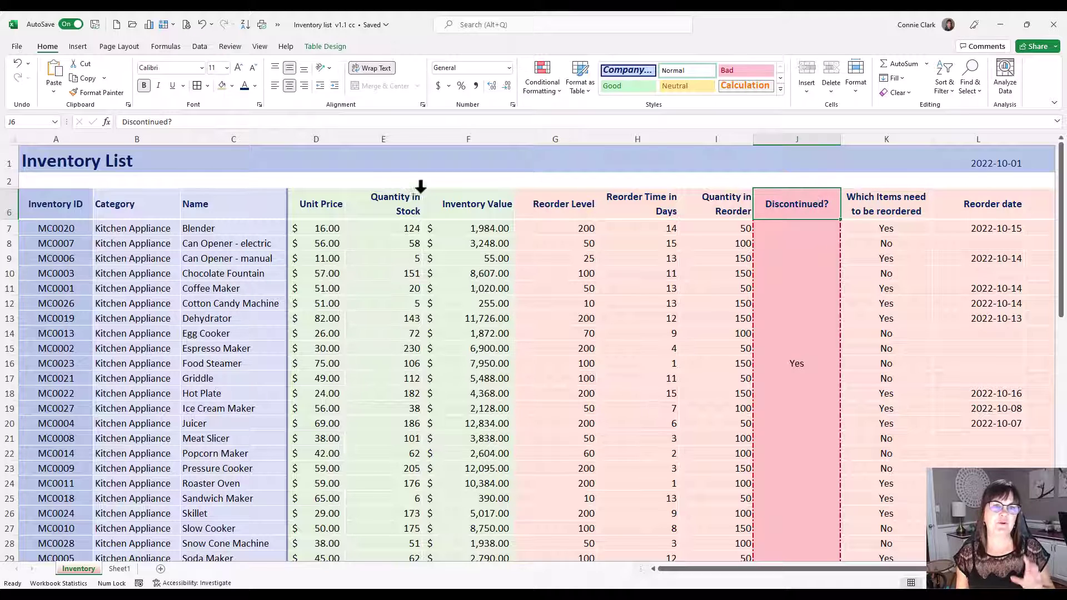
left_click(249, 201)
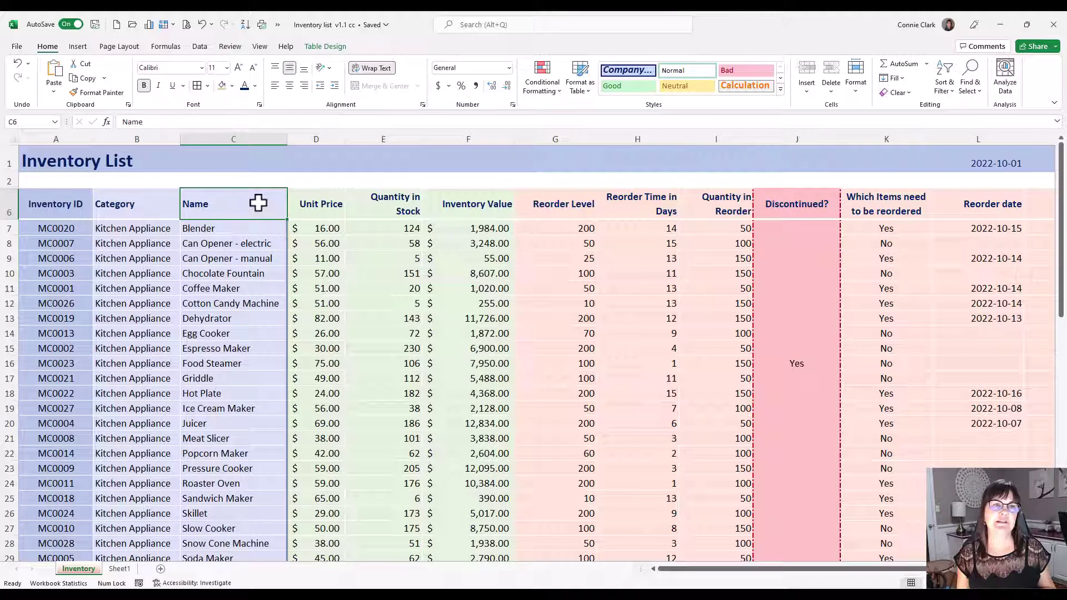
left_click(208, 86)
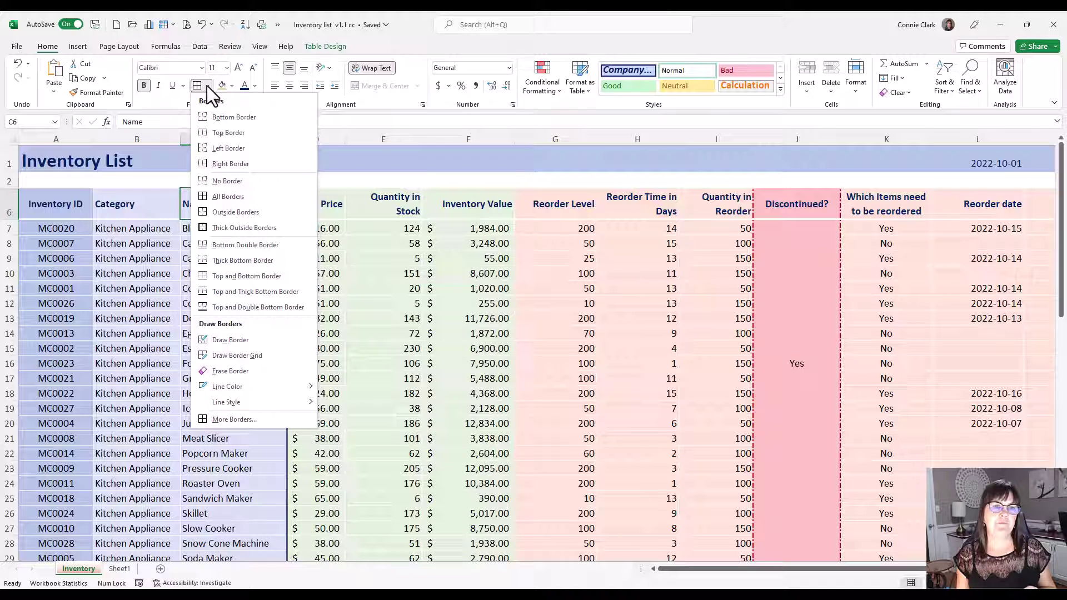
left_click(241, 420)
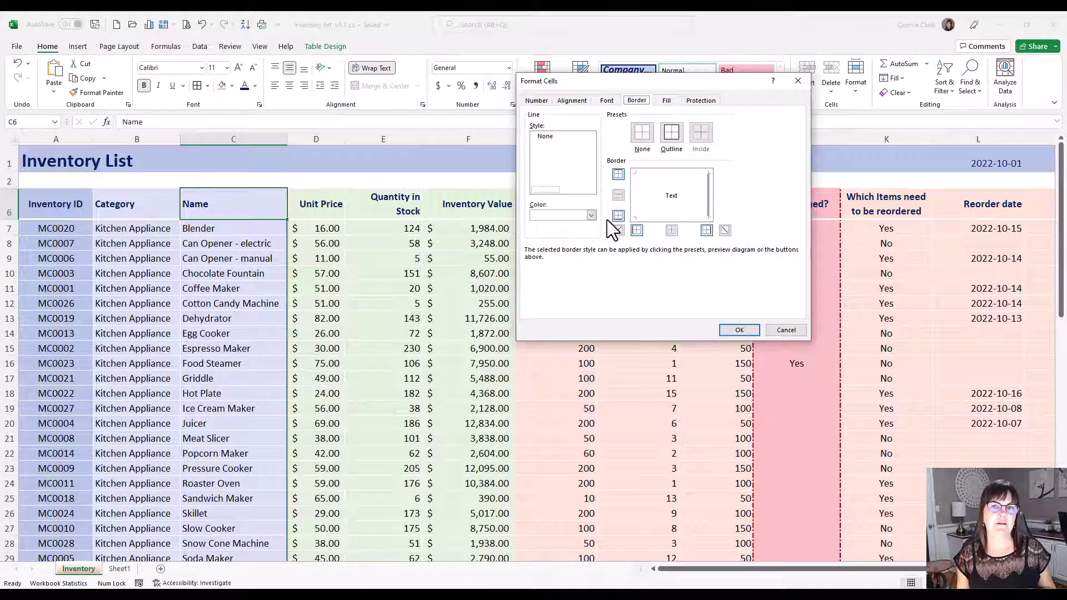
left_click(591, 216)
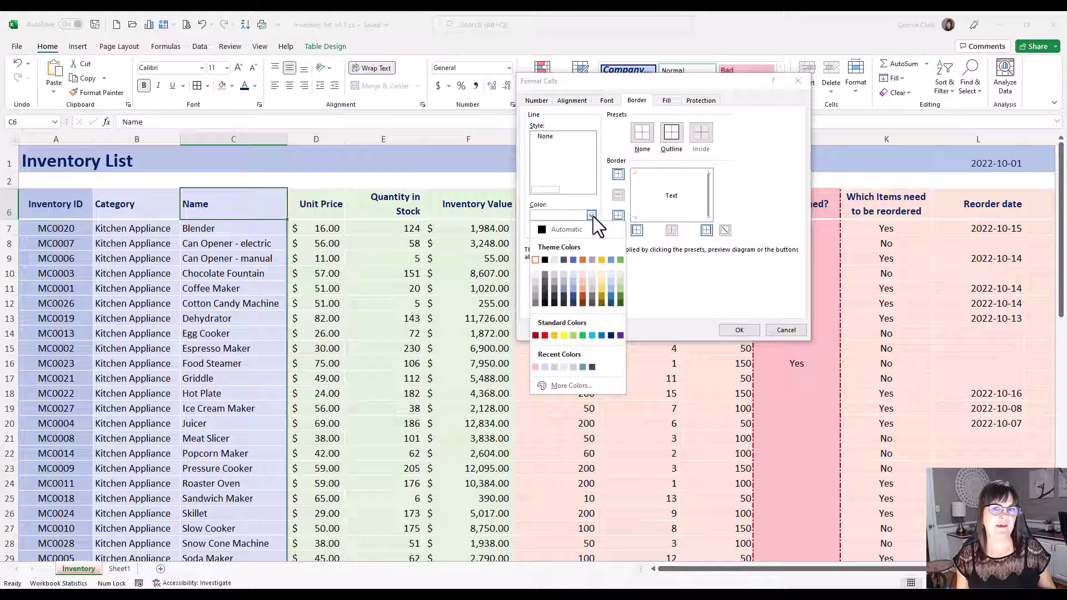
left_click(535, 260)
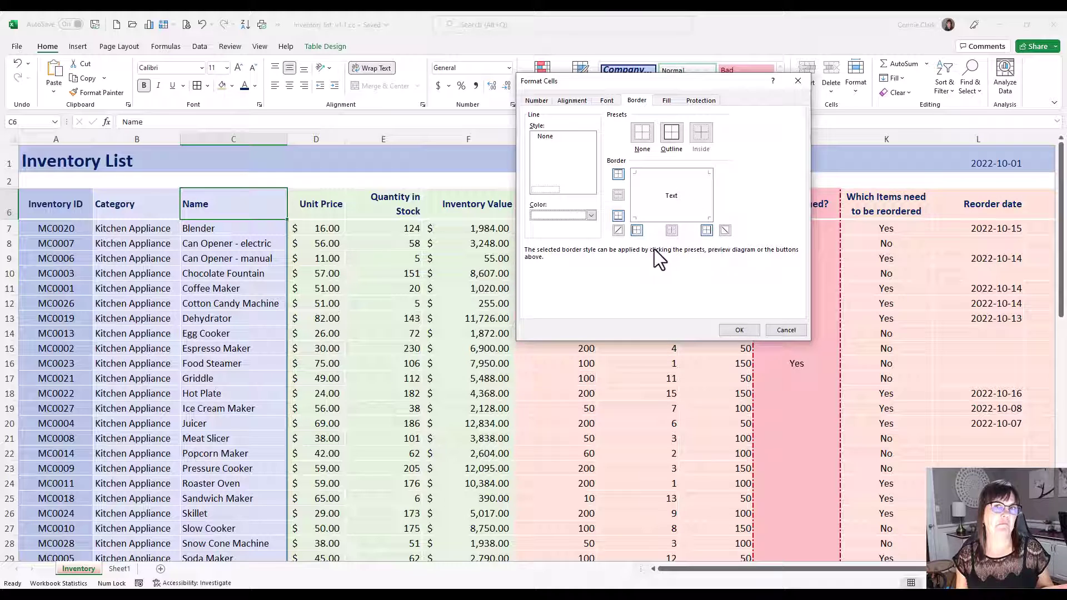
left_click(730, 331)
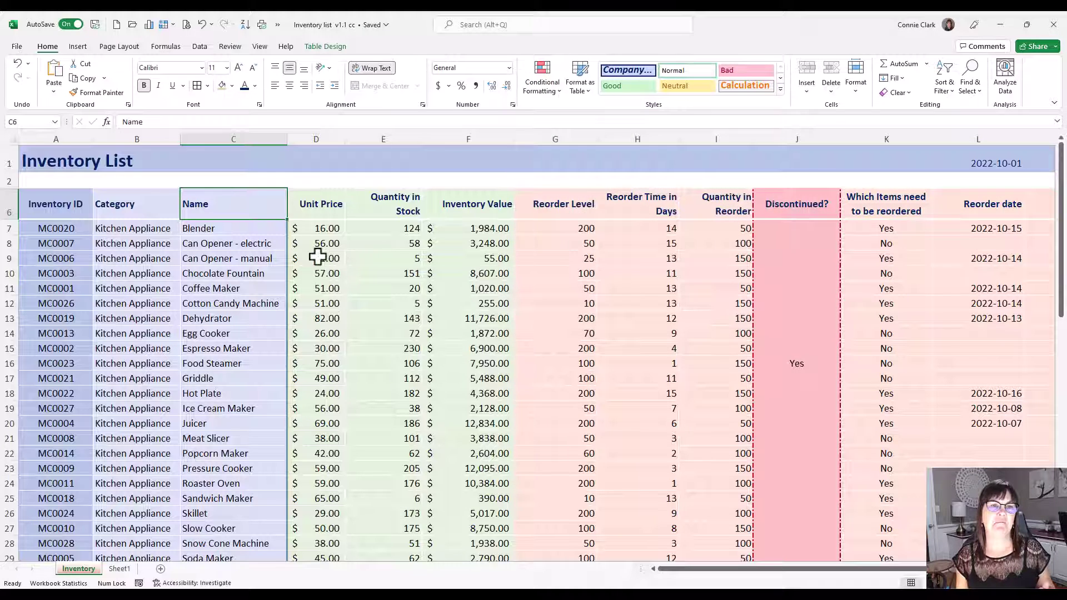
left_click(320, 257)
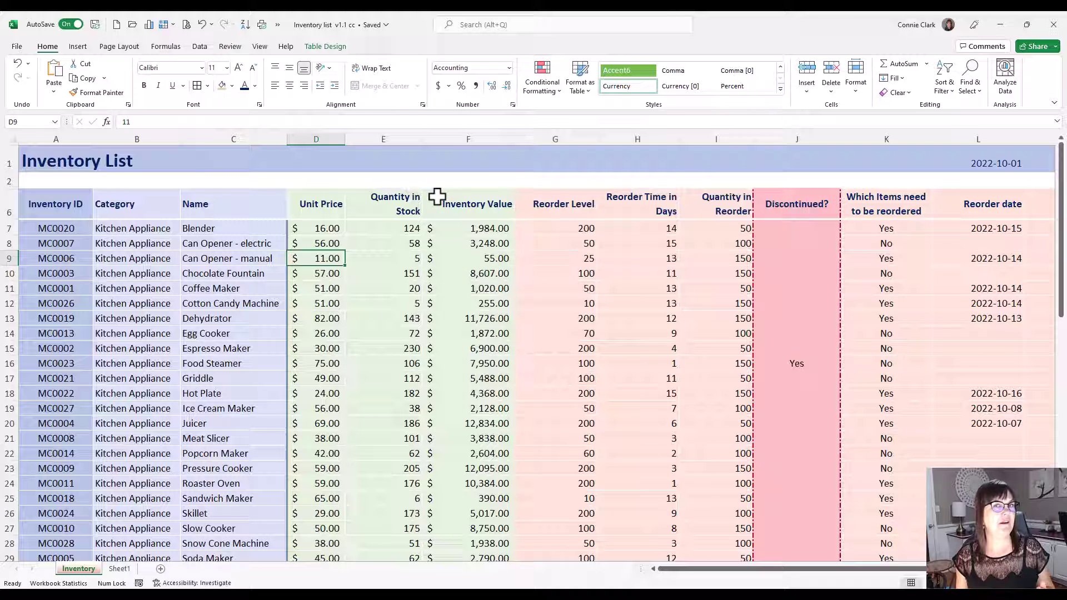
Step: Clear the left dashed border from the Discontinued? header J6 using white in Format Cells
left_click(791, 200)
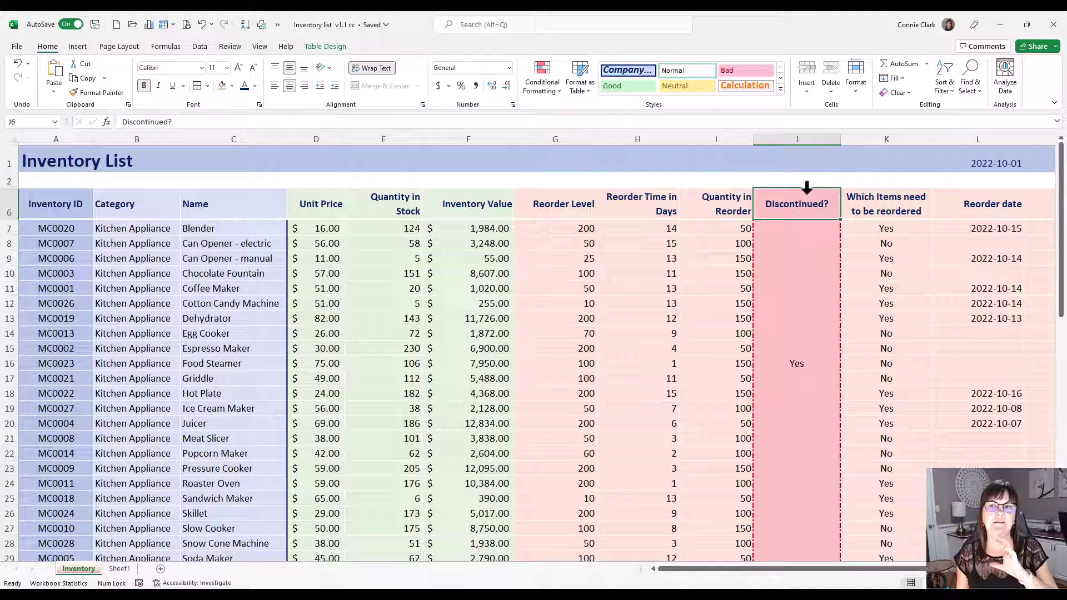
left_click(208, 85)
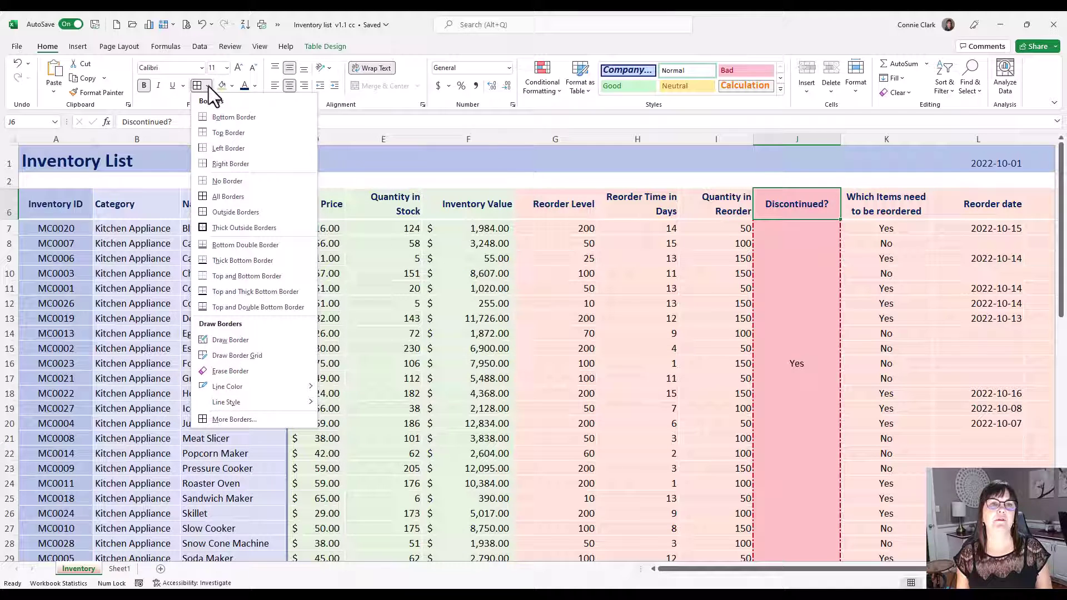
left_click(235, 418)
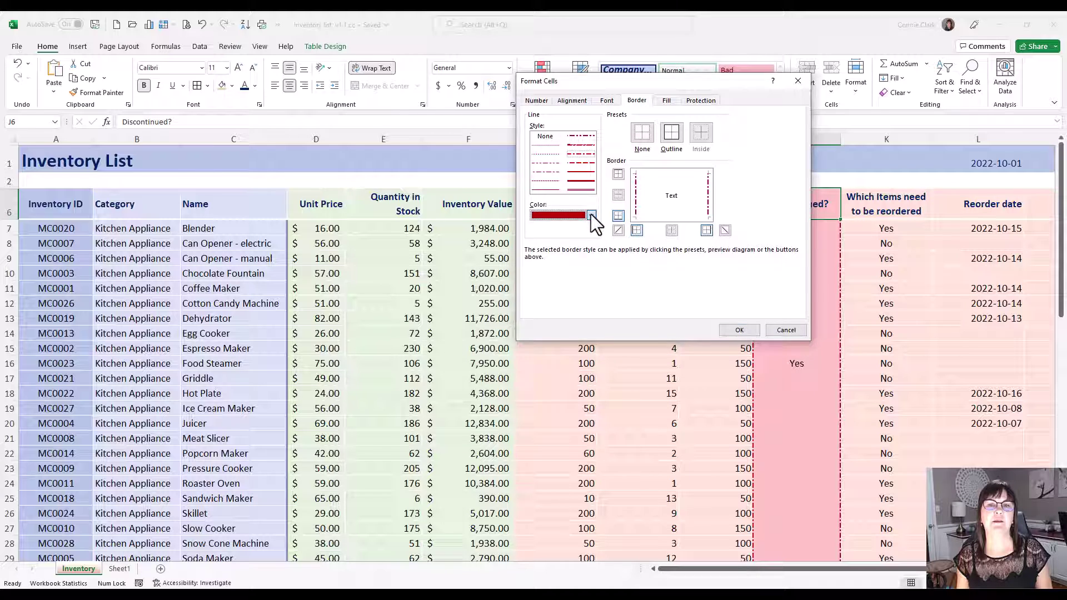
left_click(591, 215)
left_click(535, 259)
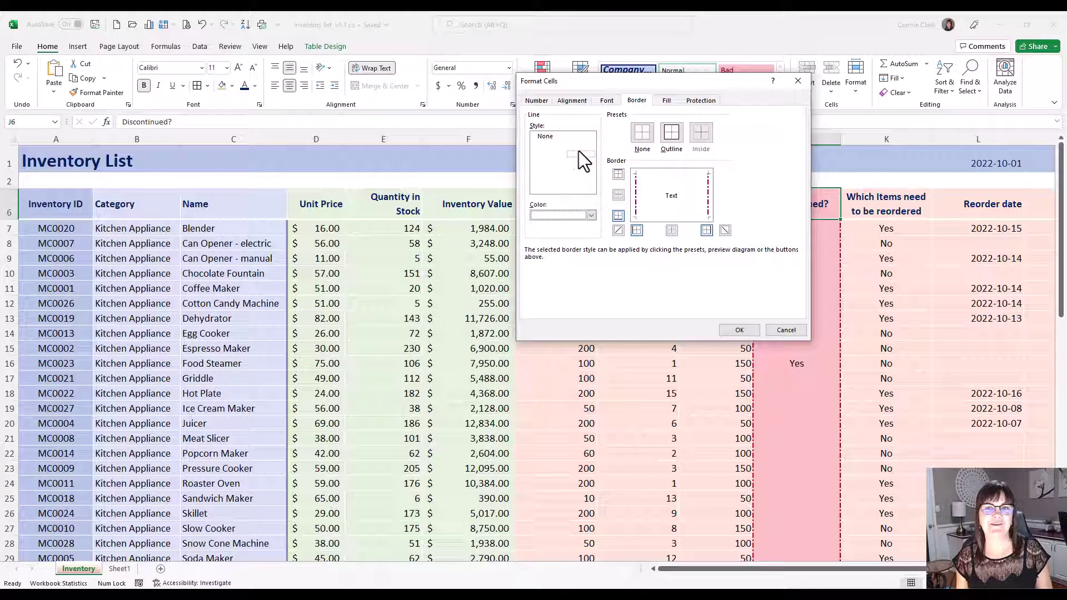
left_click(636, 202)
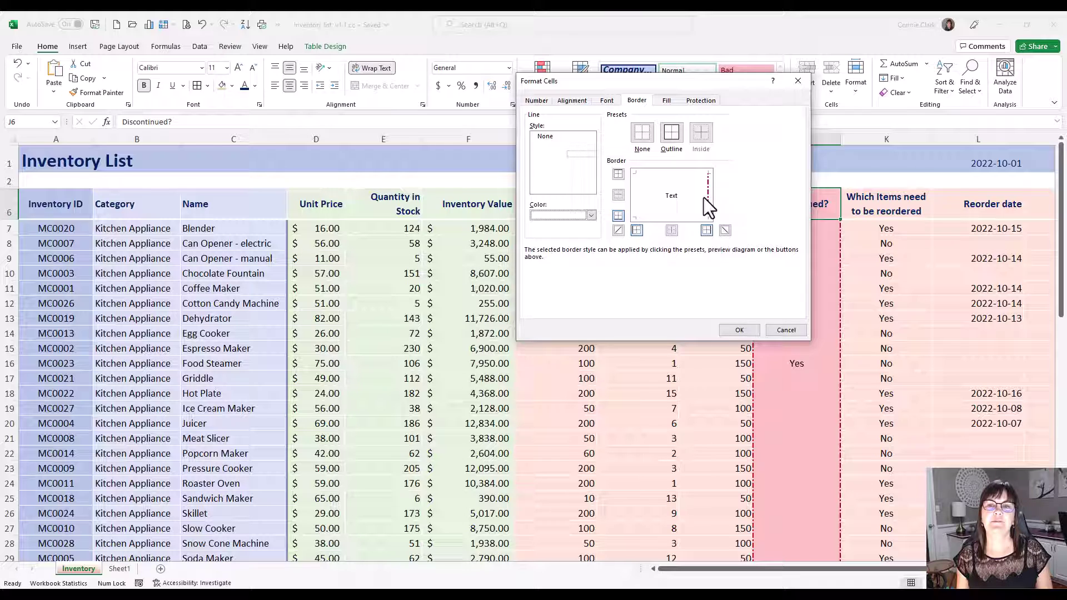
left_click(738, 330)
left_click(605, 284)
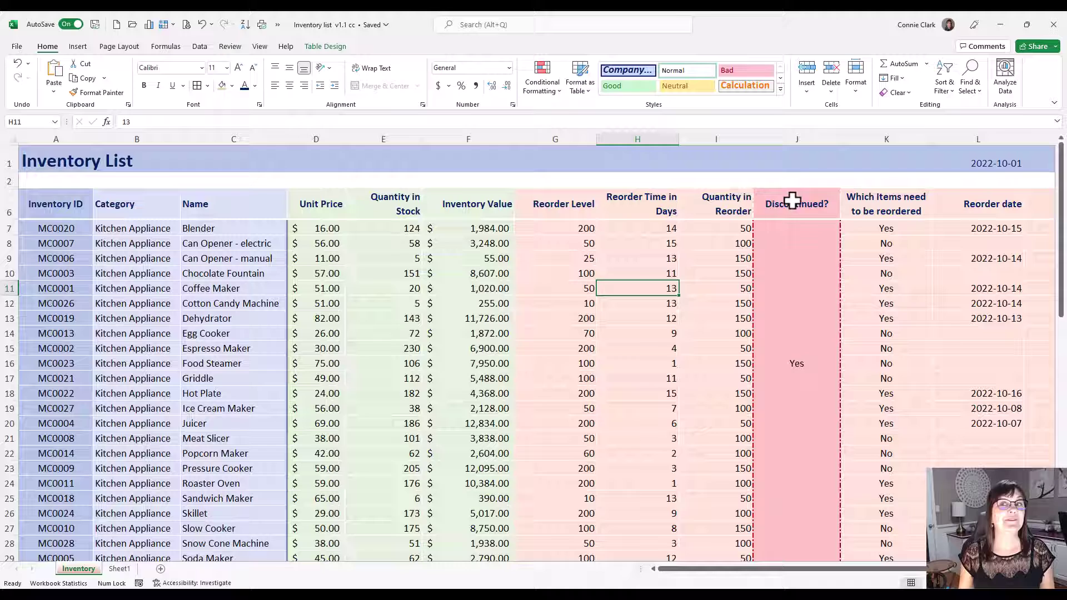
left_click(794, 202)
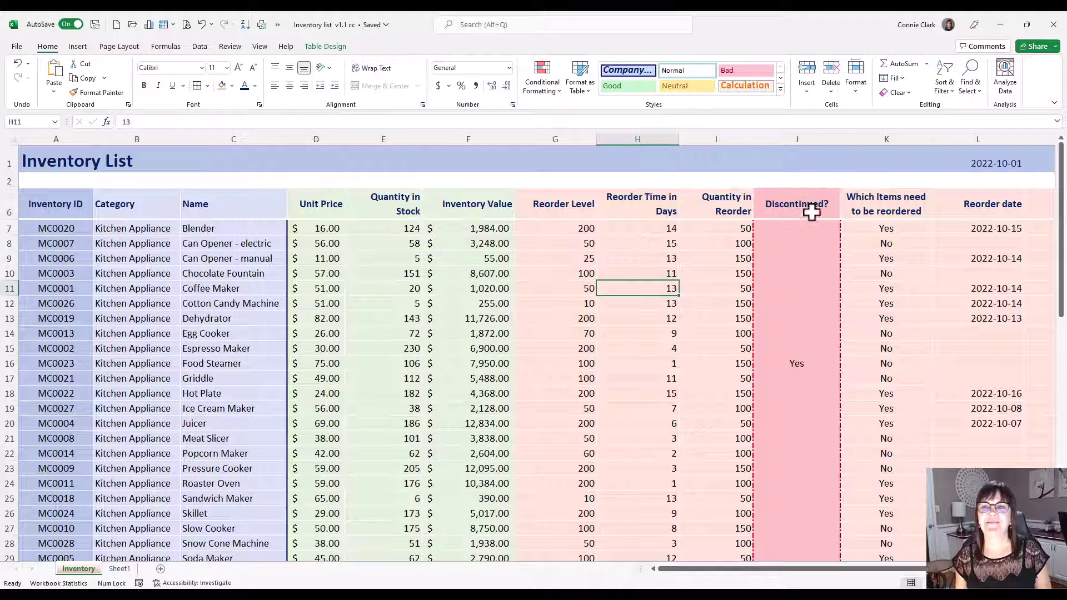
Step: Remove the leftover dashed border from header cell J6, leaving the Discontinued? header borderless
left_click(798, 205)
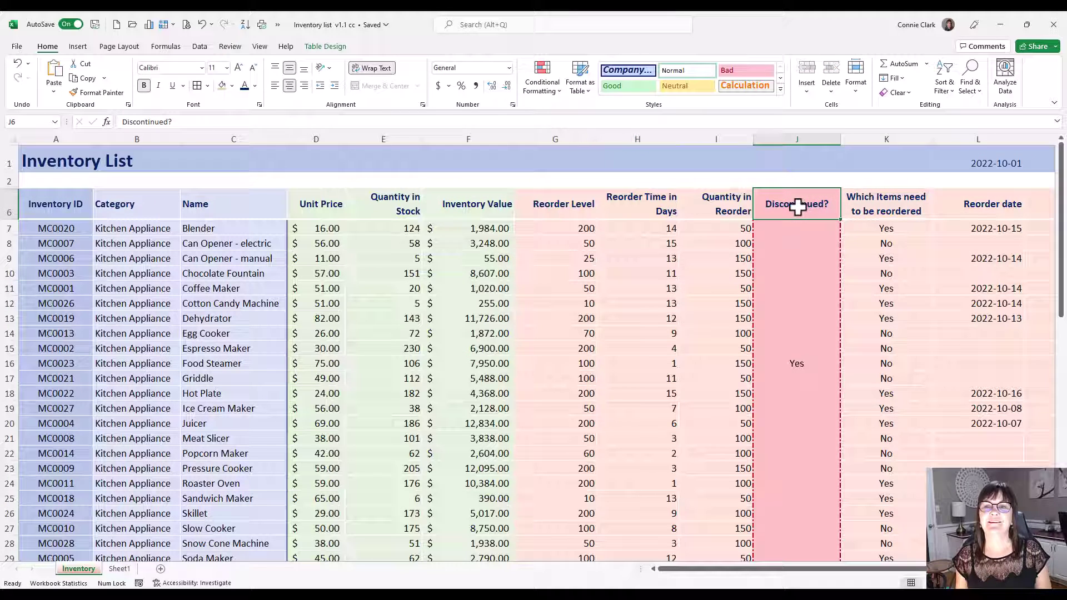
left_click(209, 86)
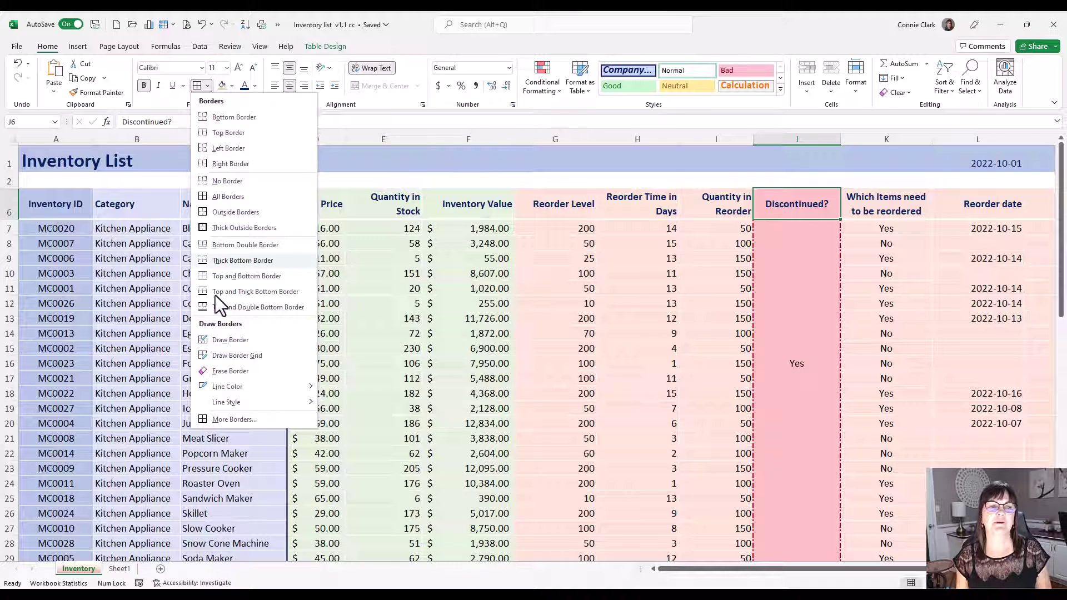
left_click(241, 419)
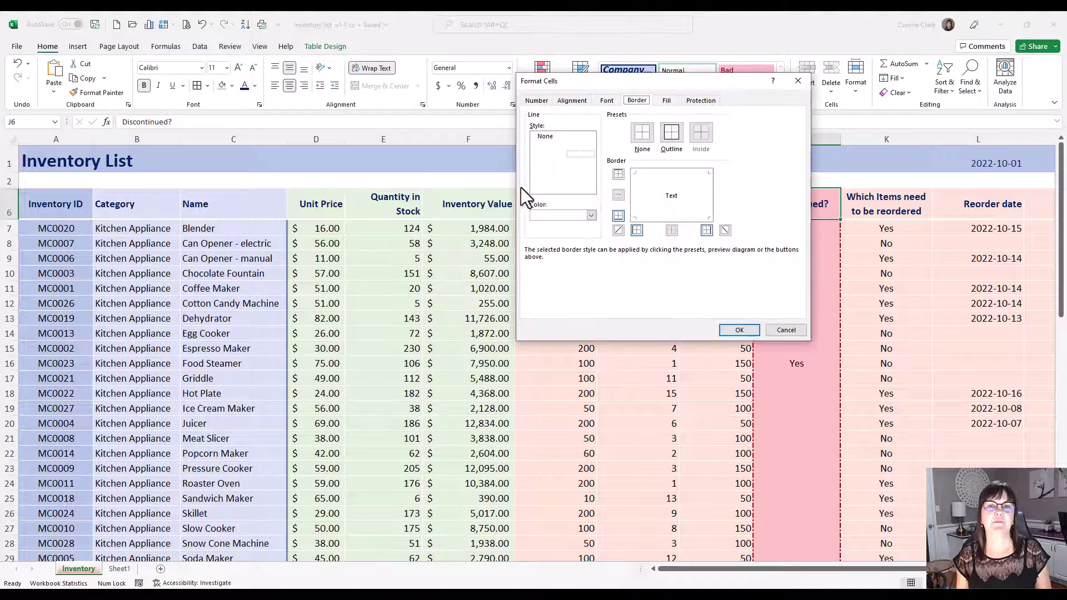
left_click(577, 215)
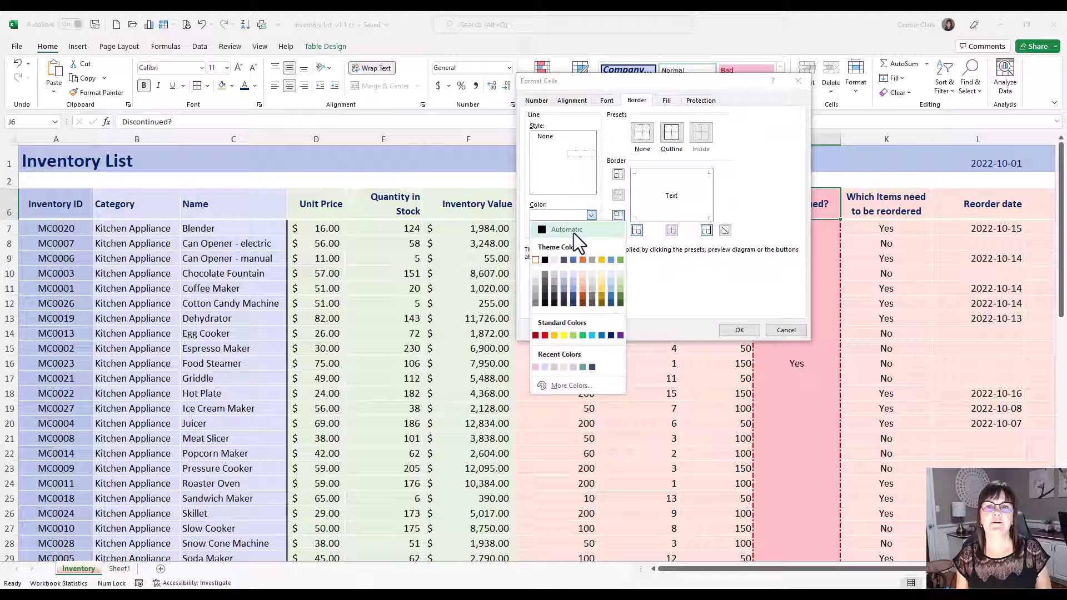
left_click(544, 259)
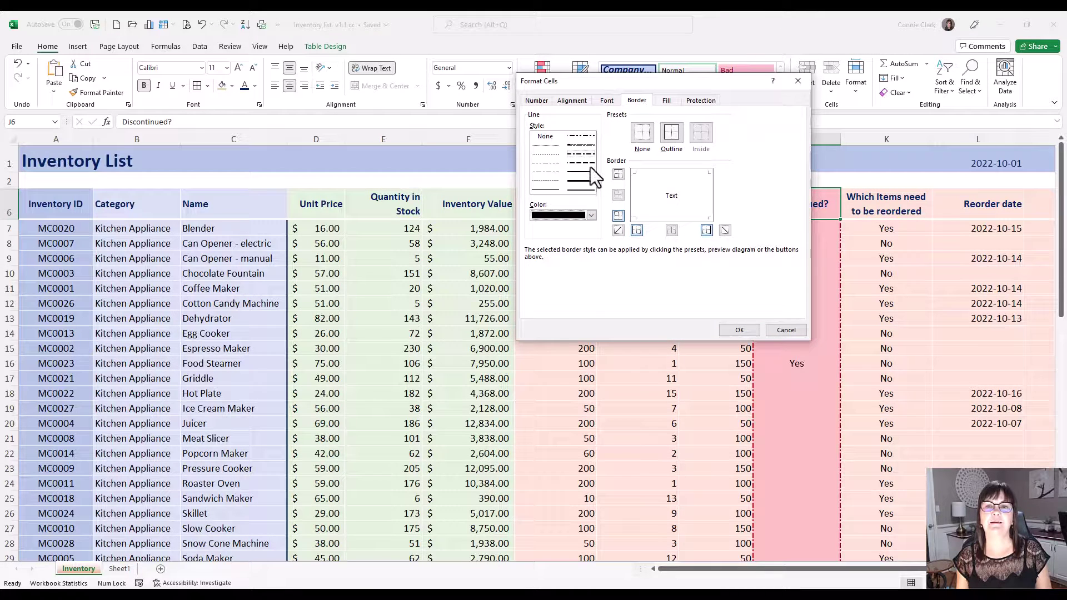
left_click(545, 191)
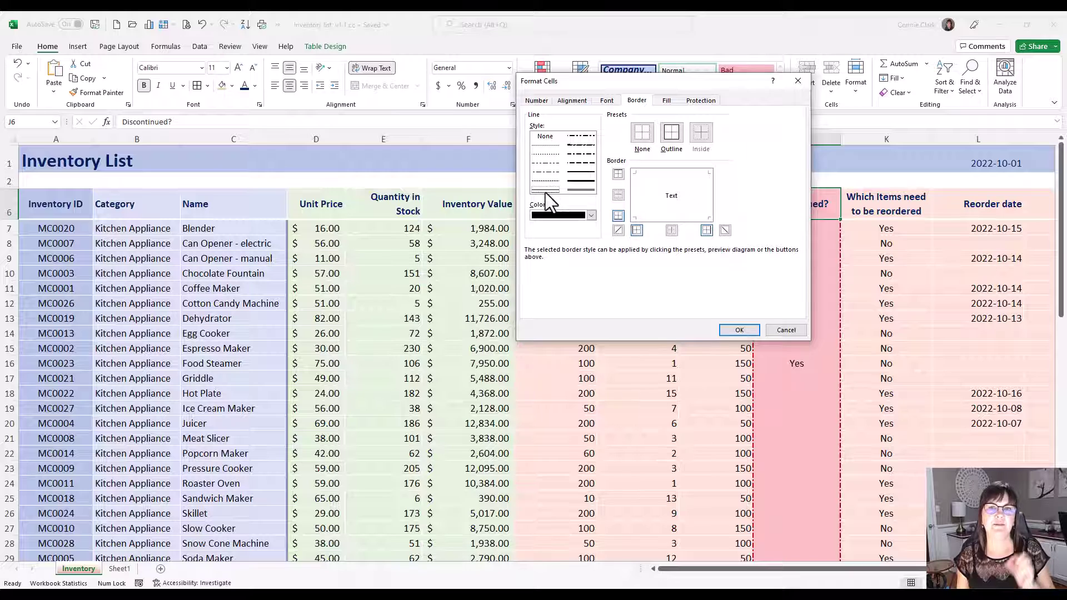
left_click(590, 216)
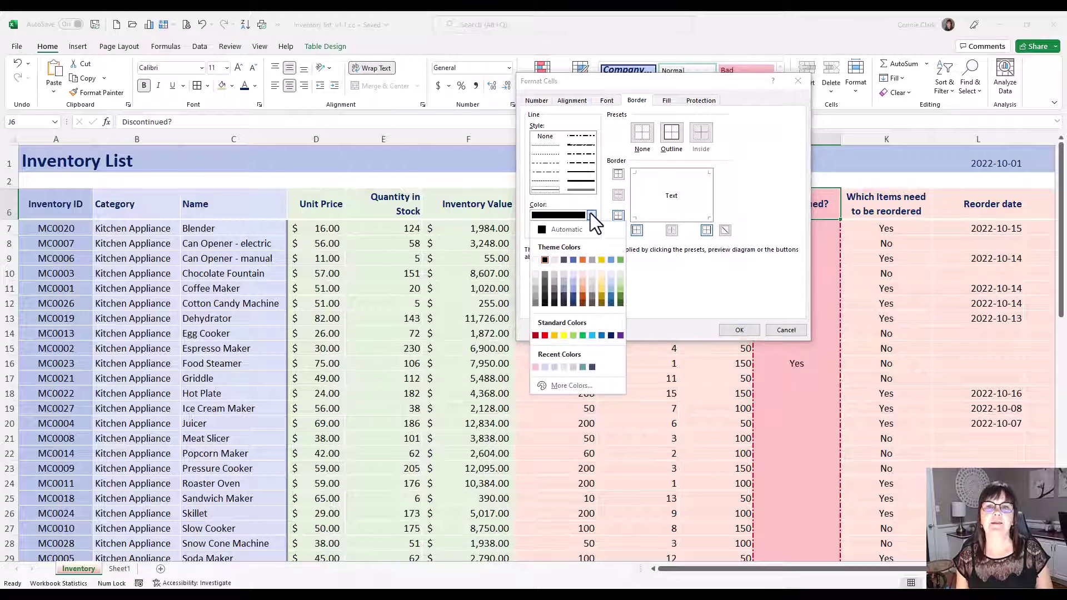
left_click(539, 259)
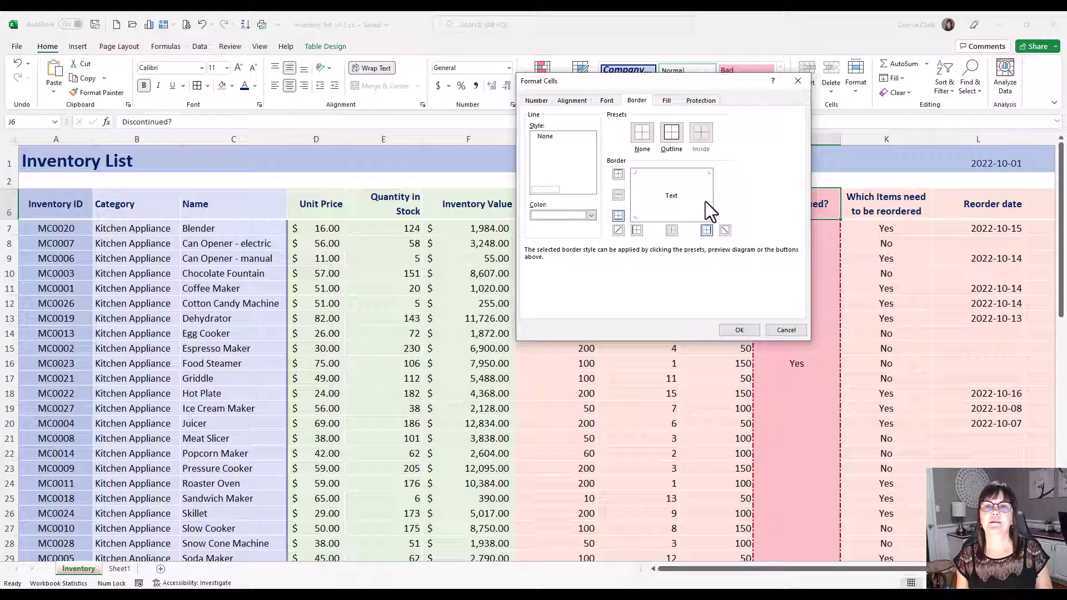
left_click(731, 330)
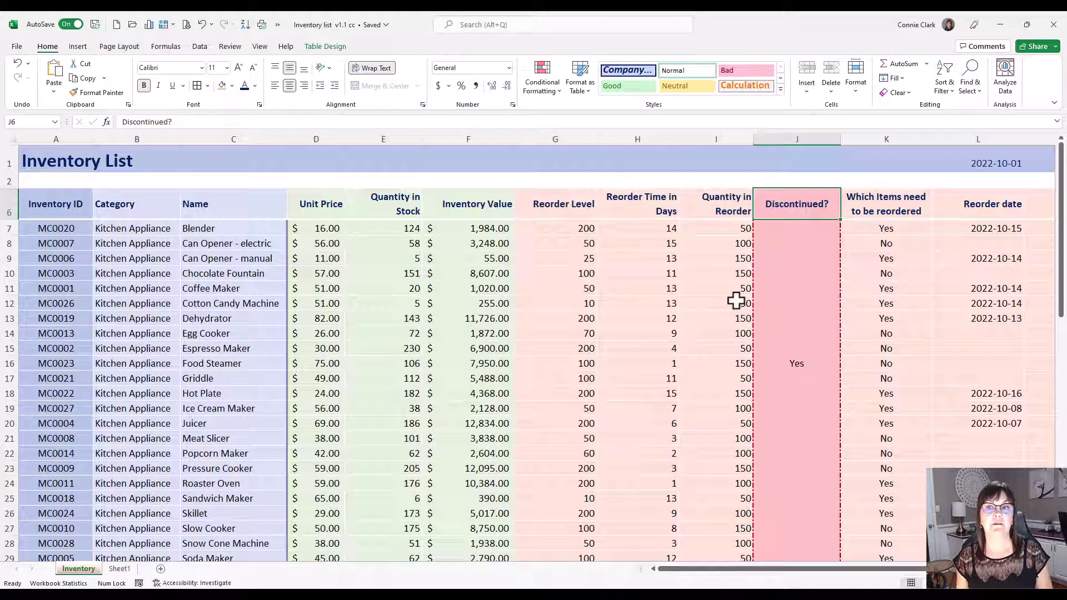
left_click(706, 245)
left_click(606, 274)
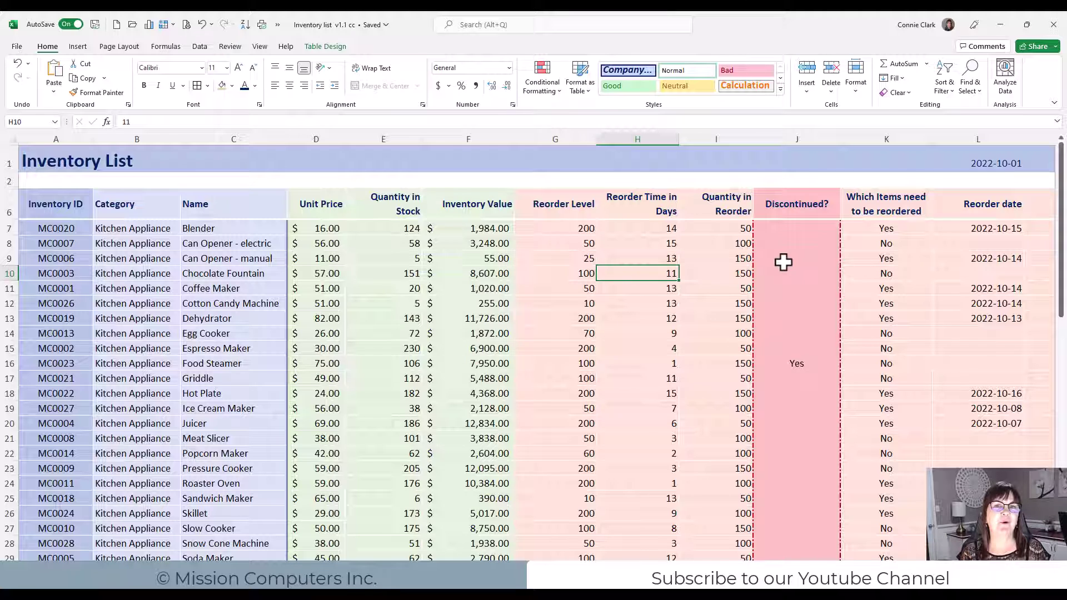
left_click(209, 87)
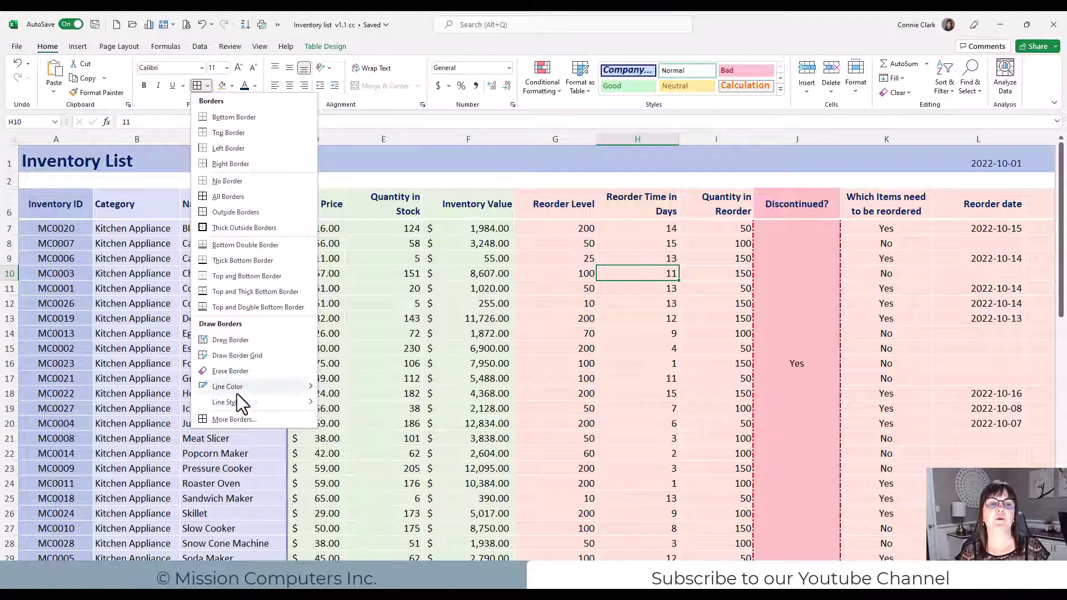
mouse_move(251, 408)
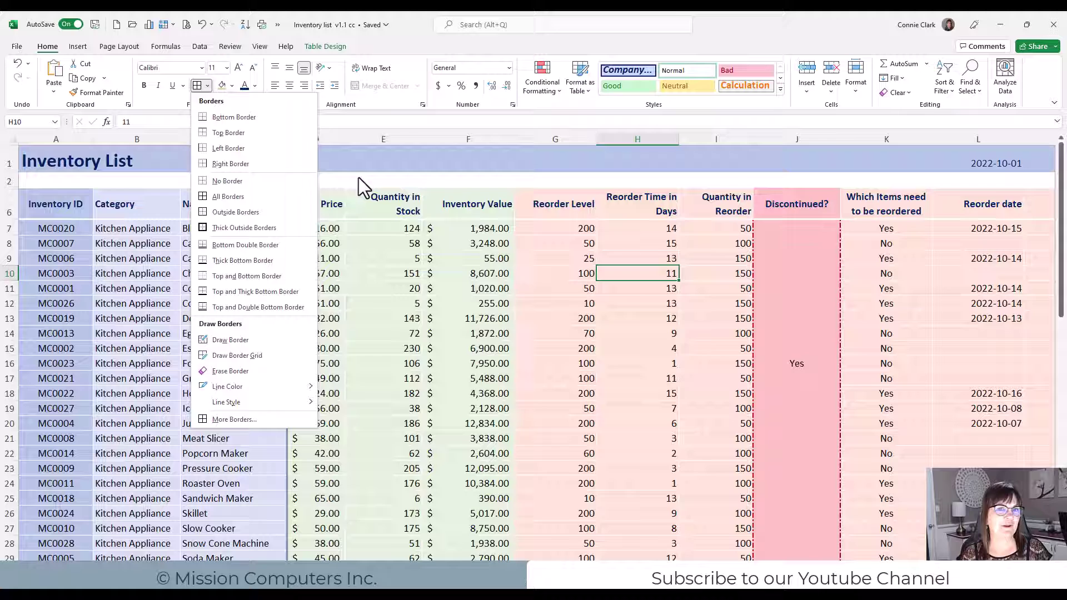
key("Escape")
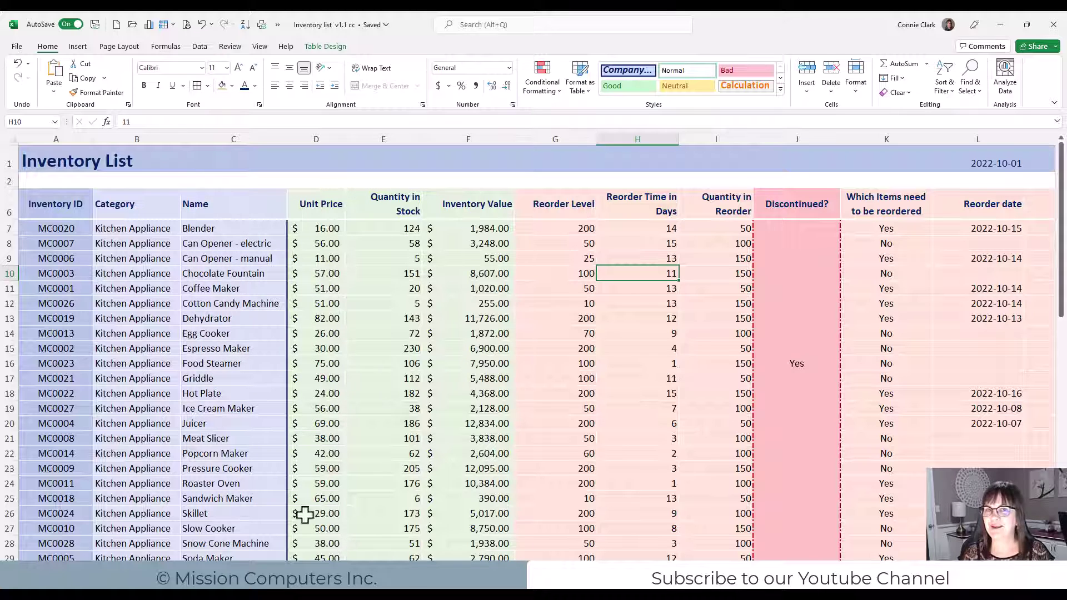